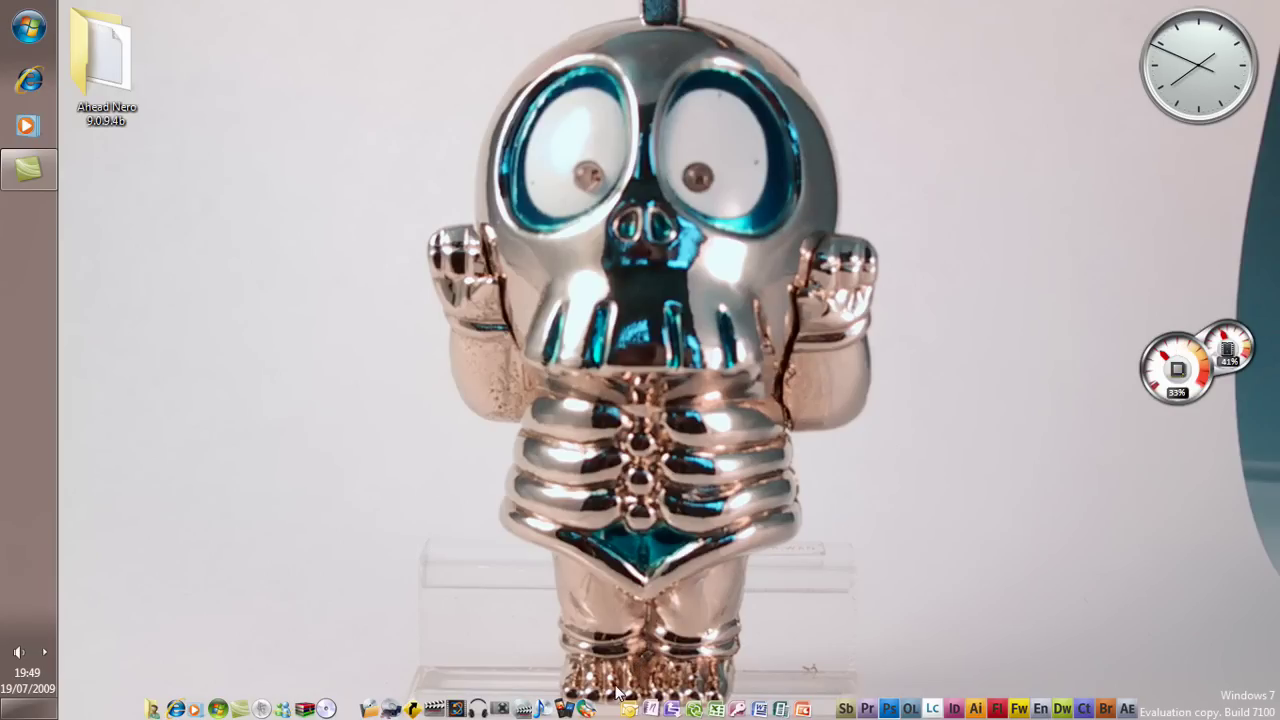
Step: Open Internet Explorer and search Google for "stardock objectdock"
click(29, 77)
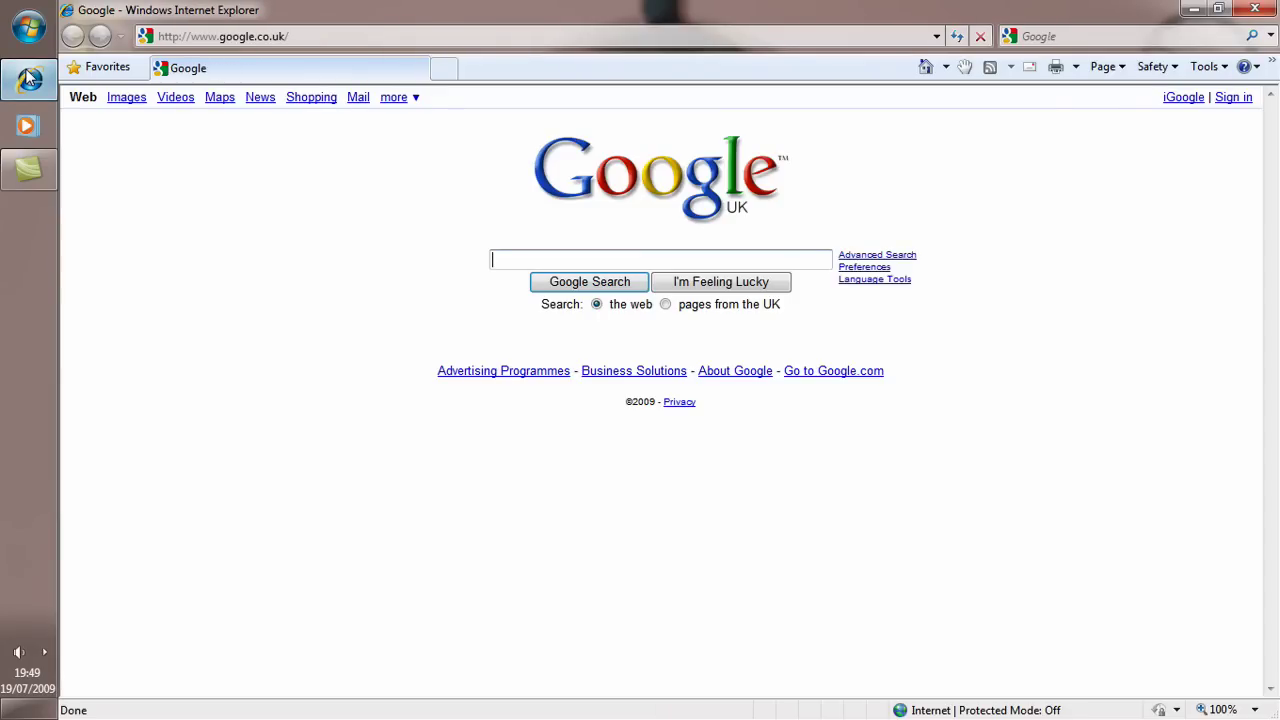
text(stardock)
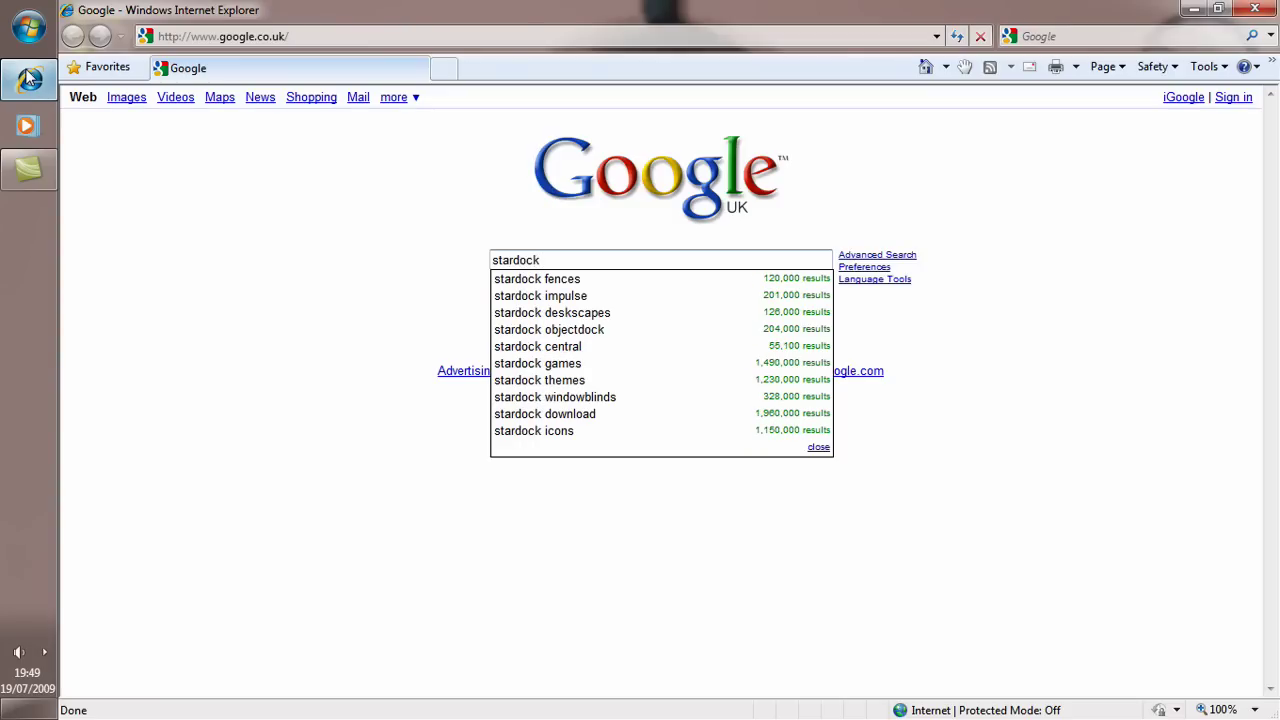
key(Down)
key(Down)
key(Down)
key(Down)
key(Return)
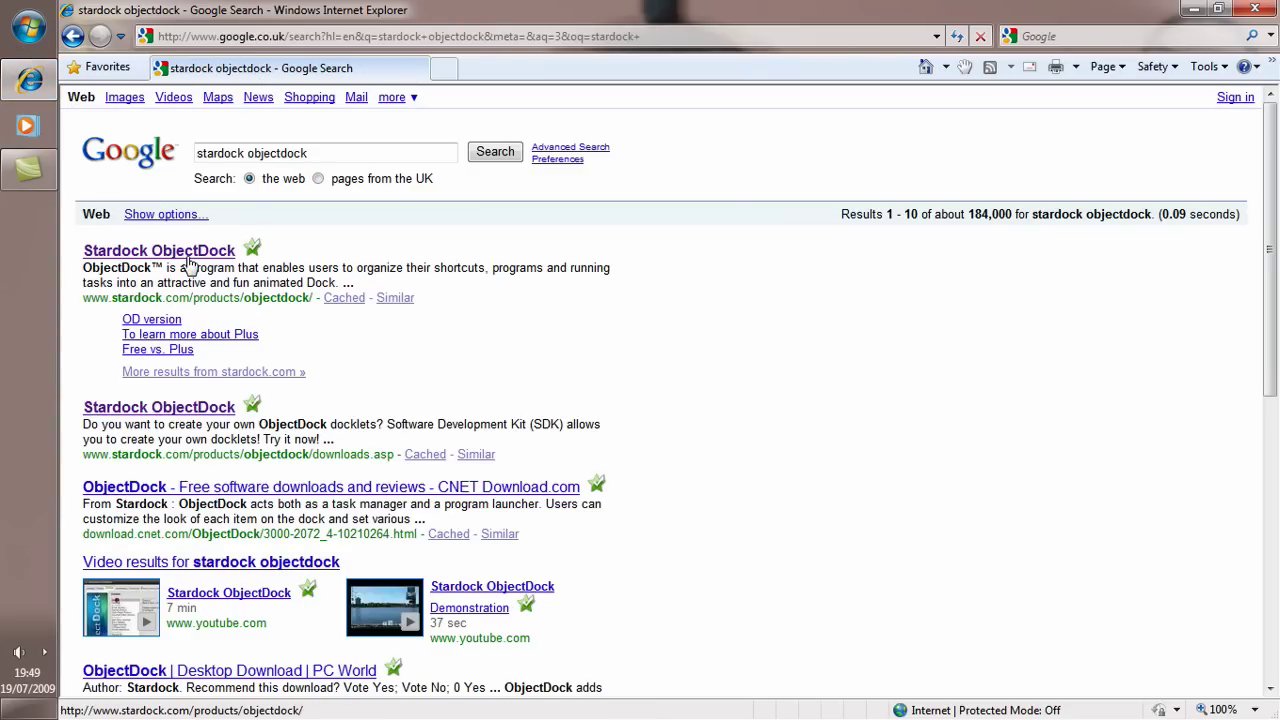
Step: Go to Stardock's ObjectDock product page and follow the free version's download to its CNET Download.com page
click(186, 255)
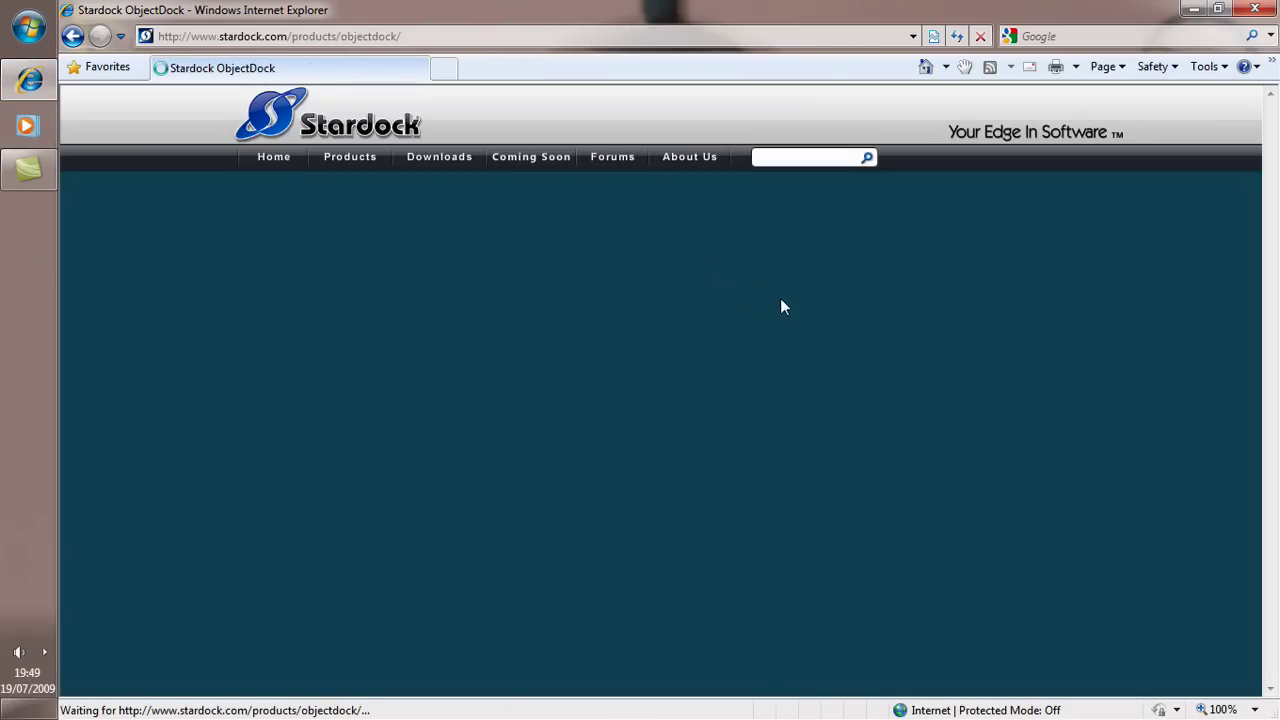
scroll(874, 392, down, 3)
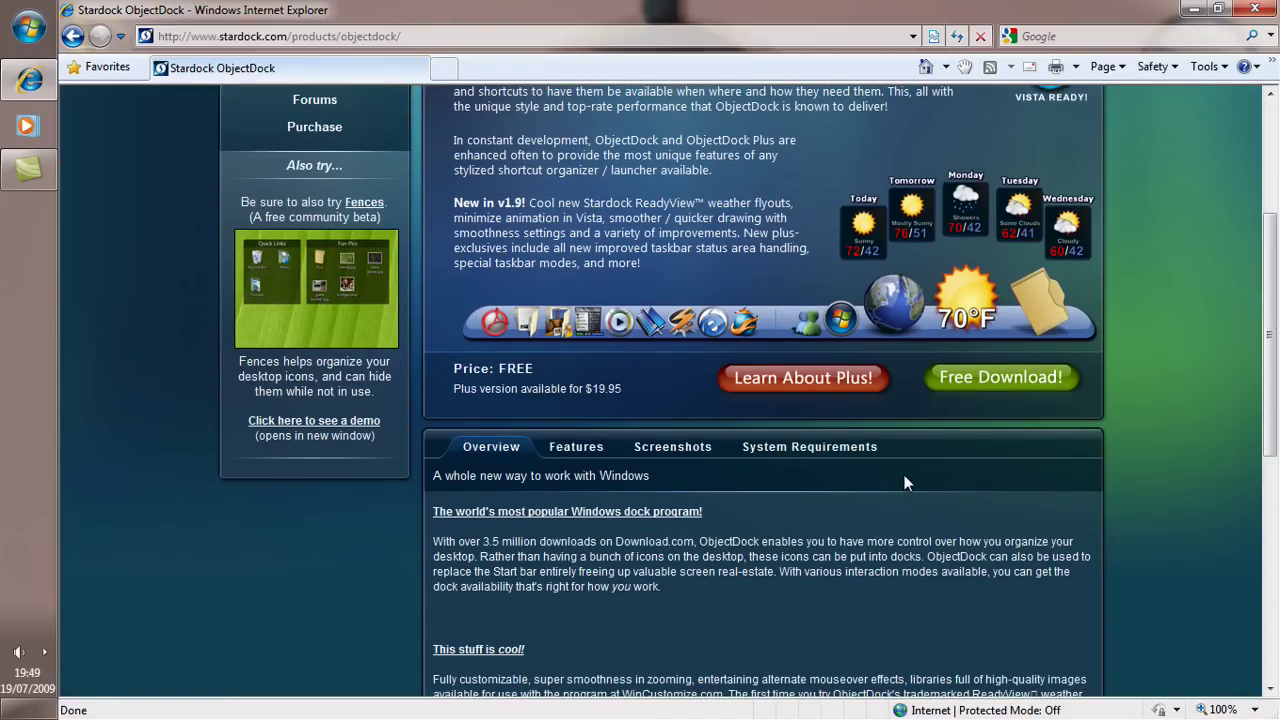
click(970, 376)
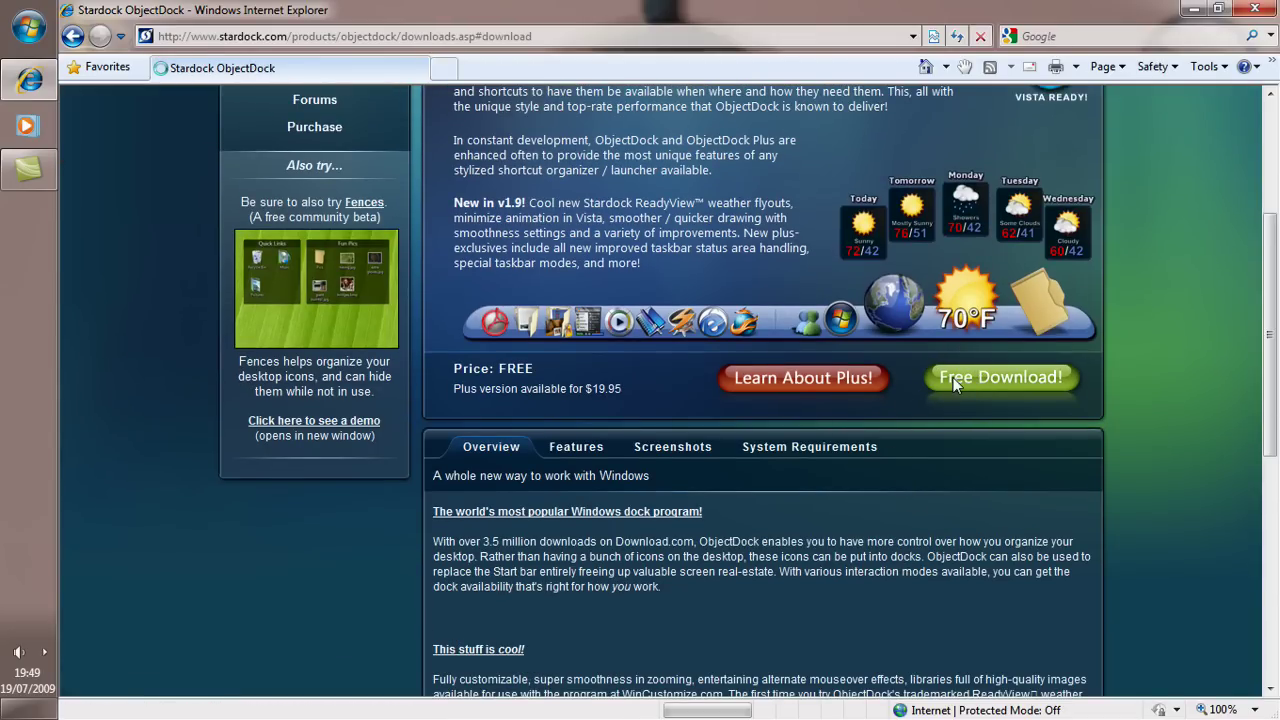
scroll(1060, 390, down, 5)
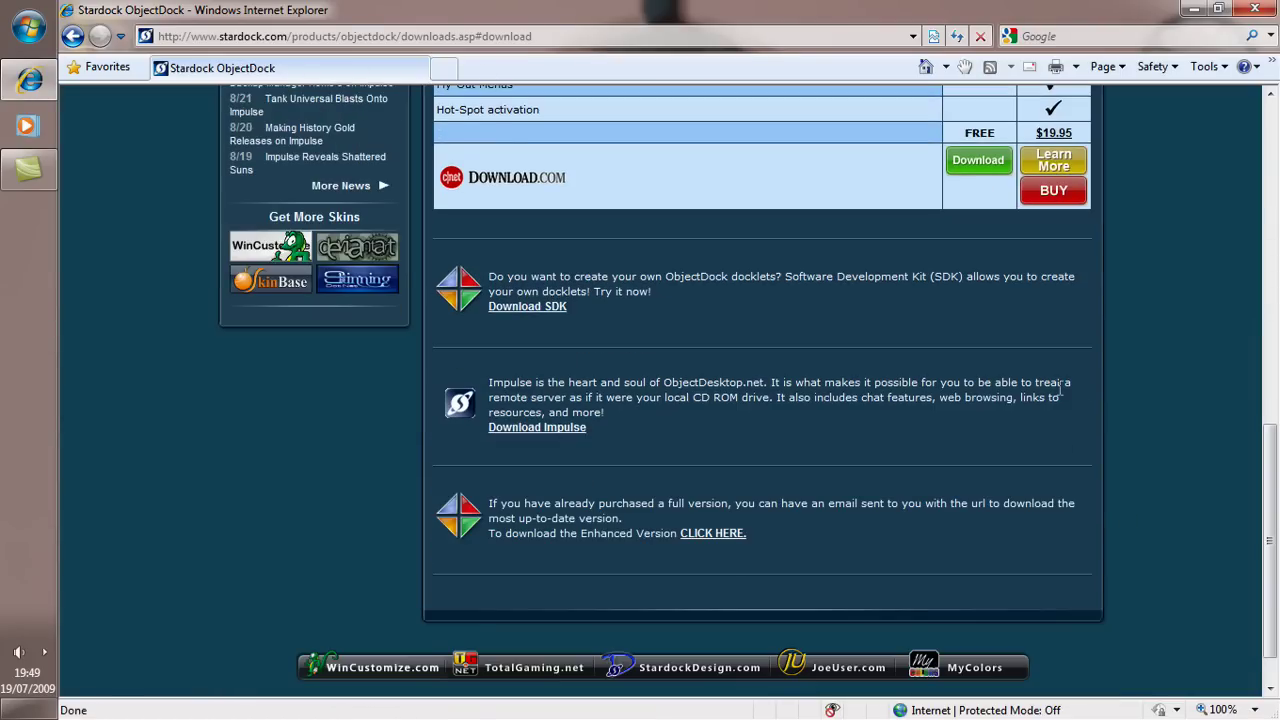
scroll(975, 205, up, 3)
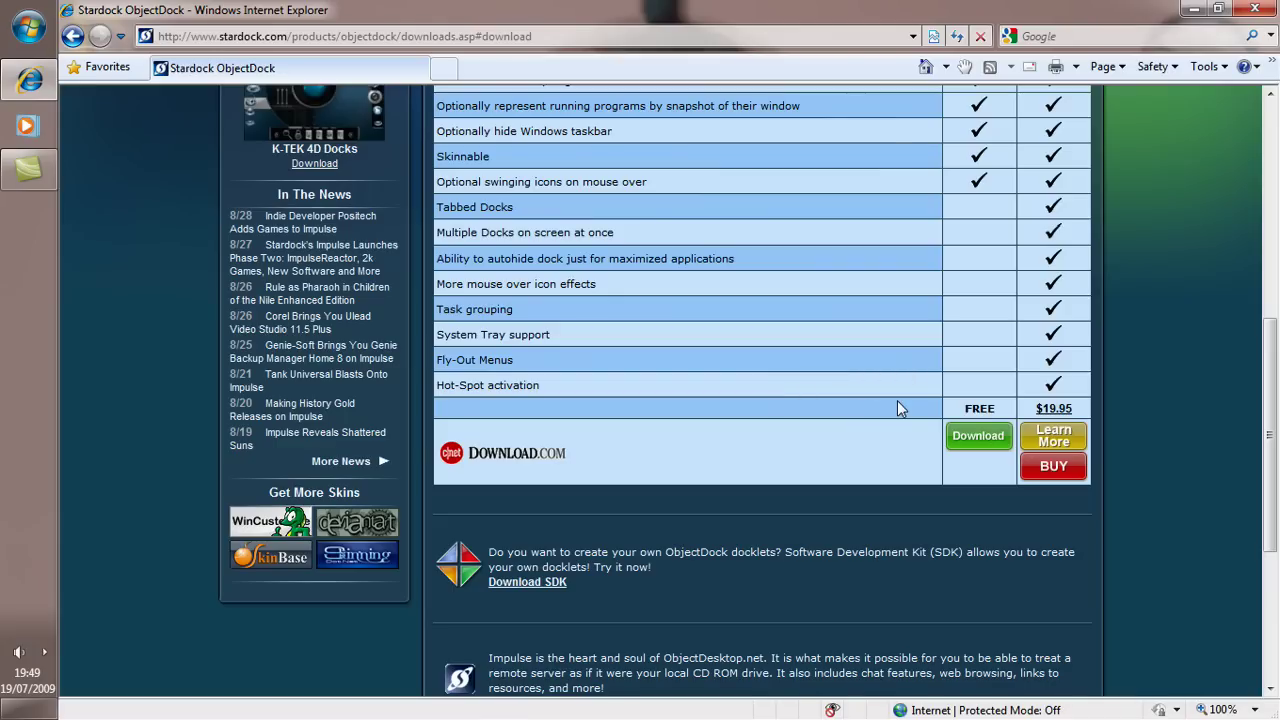
click(960, 438)
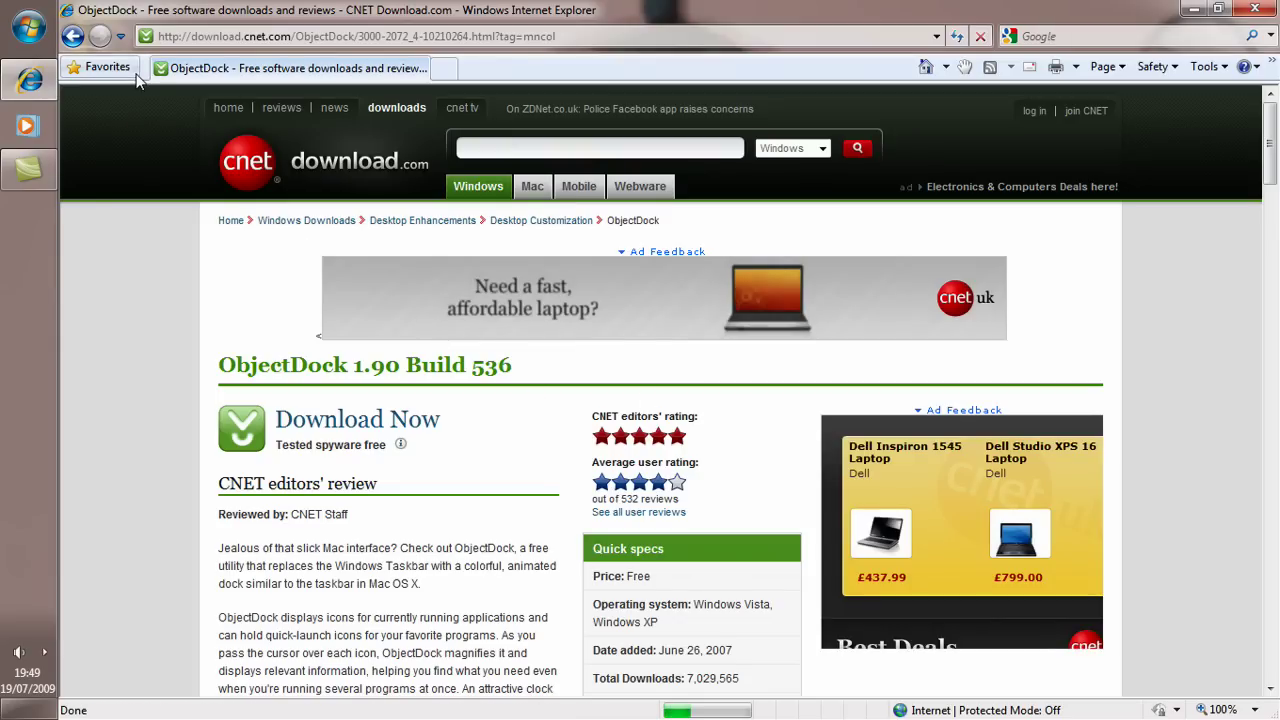
Step: Download objectdock_freeware.exe from CNET, allowing the blocked file download and choosing to run the file
click(385, 420)
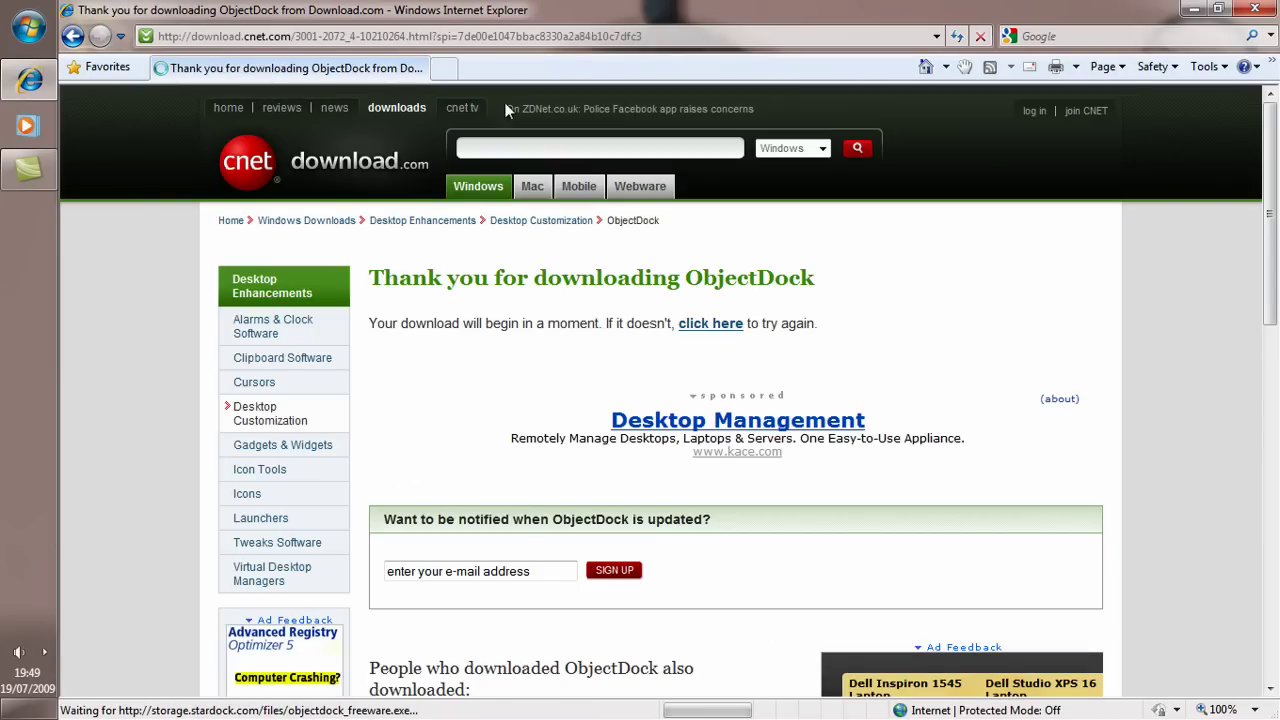
click(465, 94)
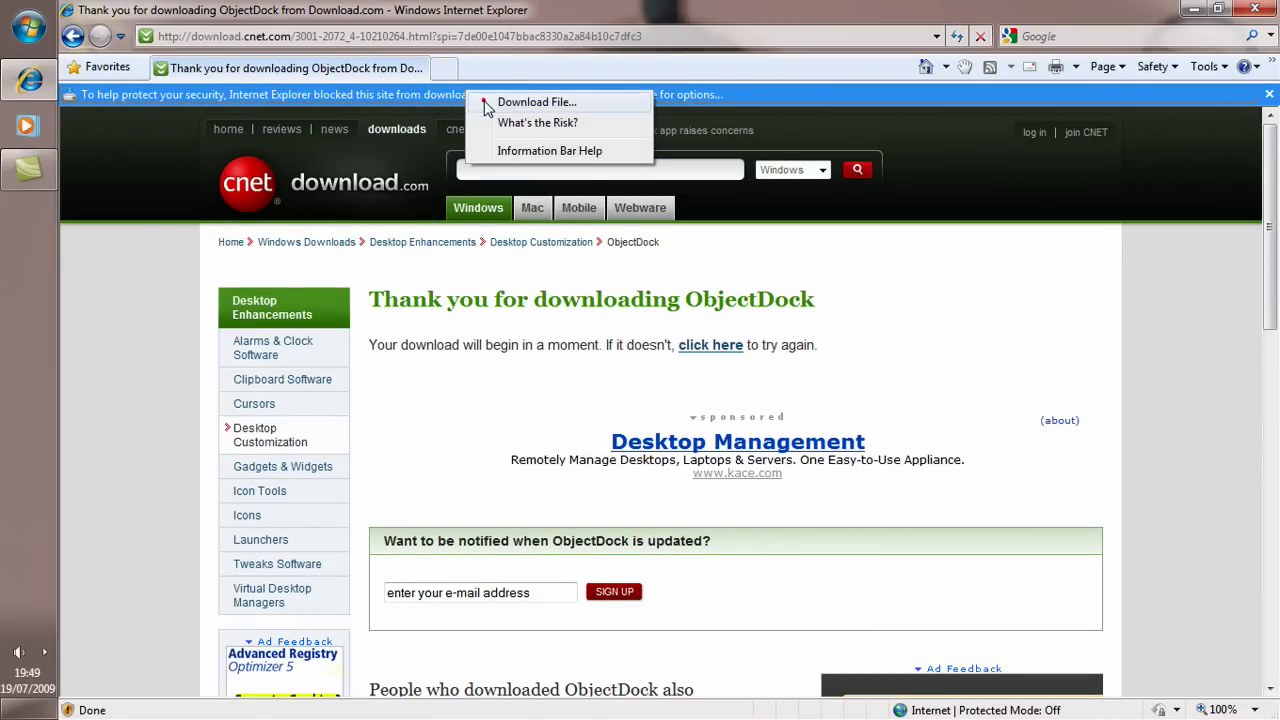
click(530, 102)
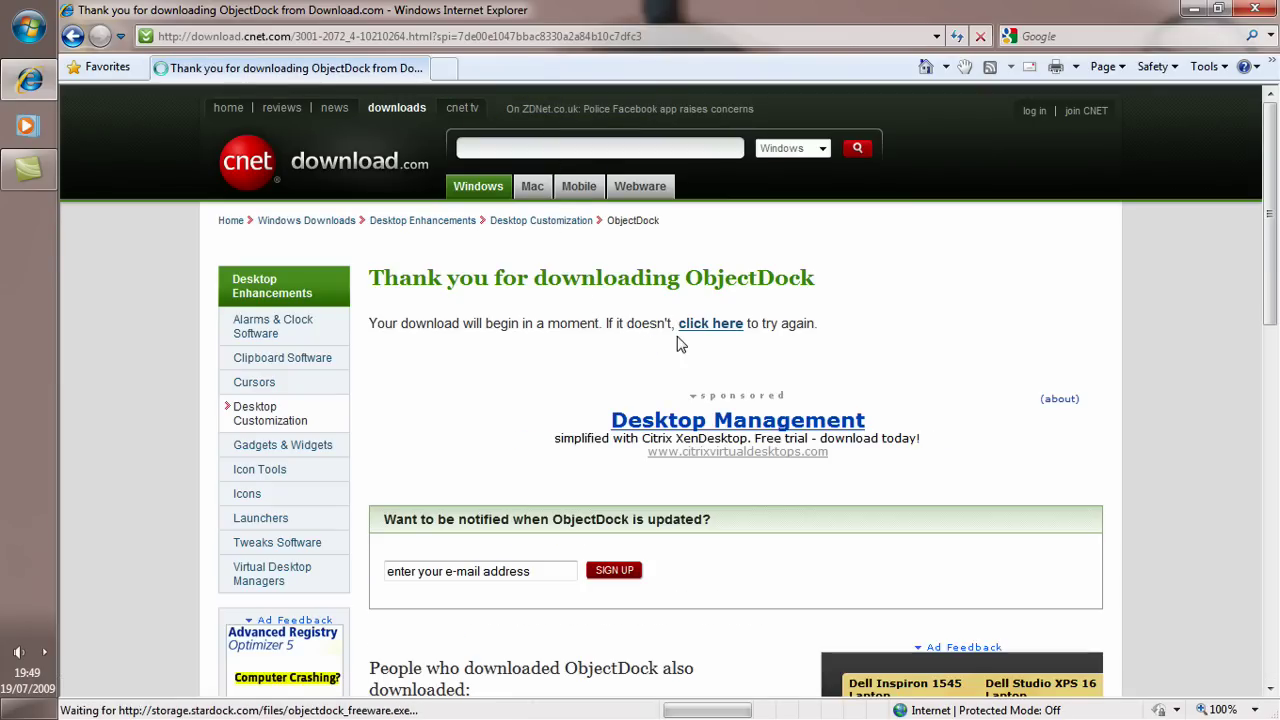
click(645, 382)
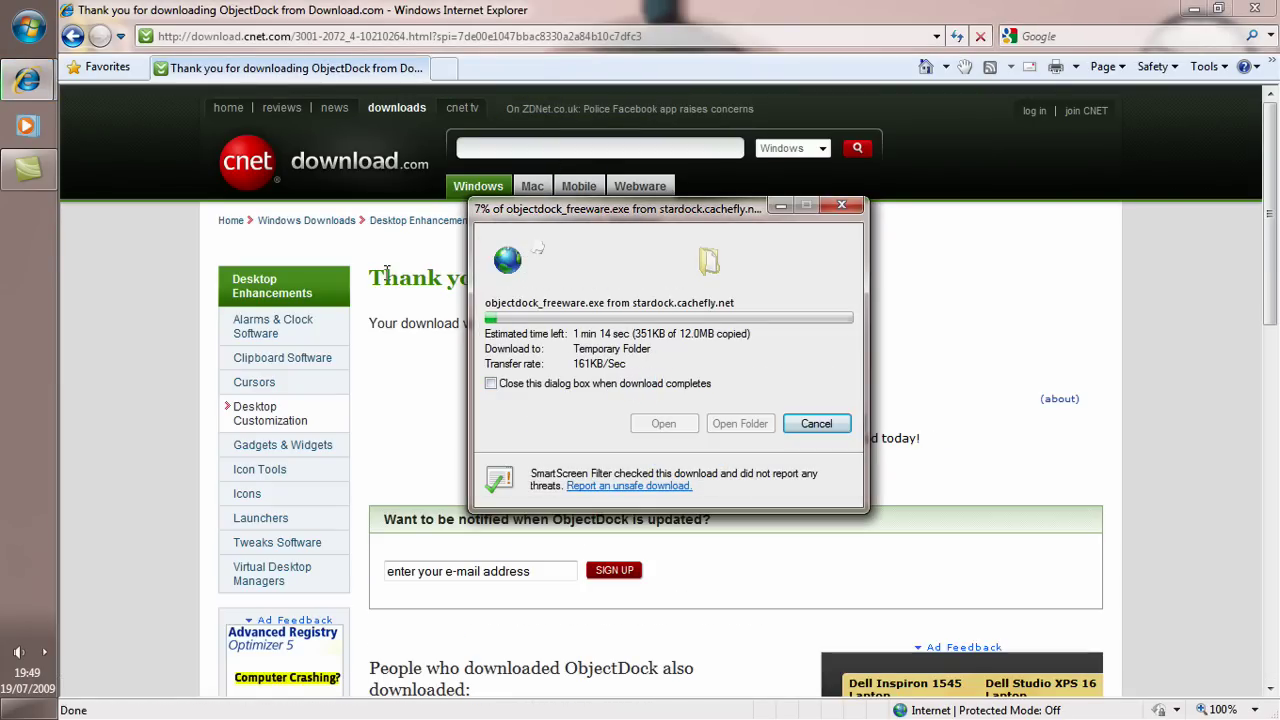
Step: Look through the browsing history visited today and switch it to be grouped by site
click(85, 78)
click(85, 78)
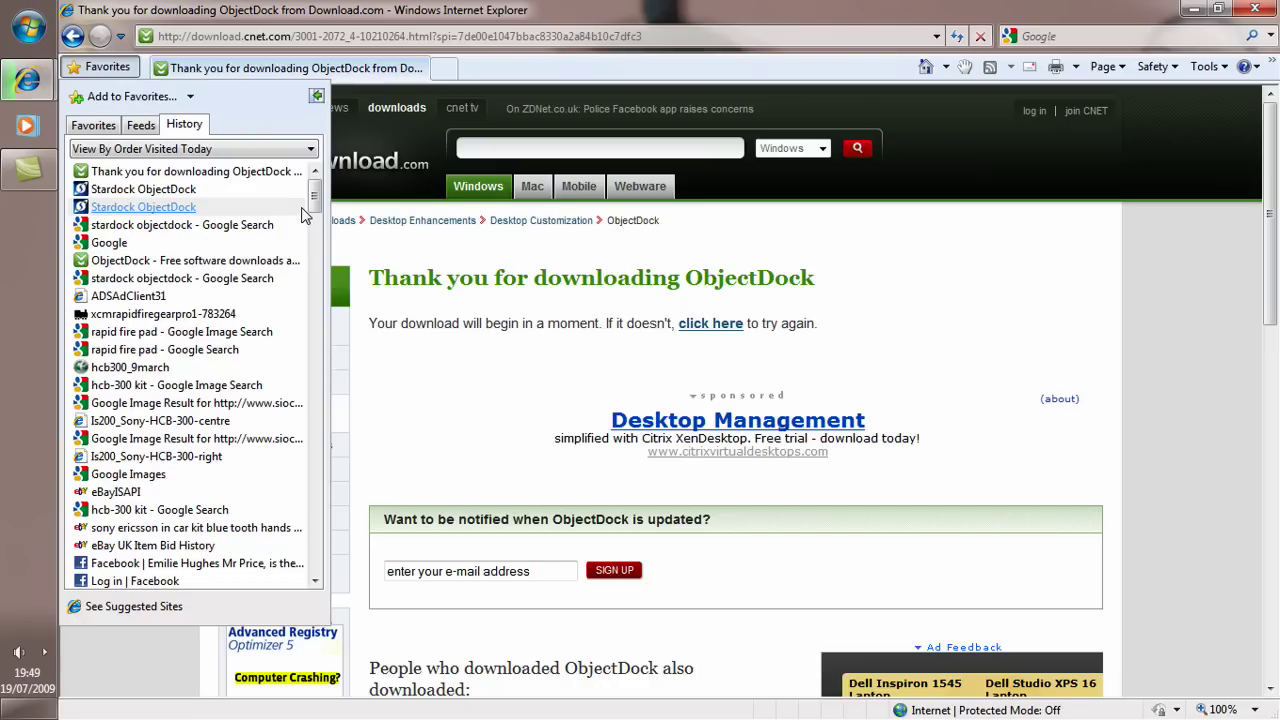
drag(314, 195, 315, 241)
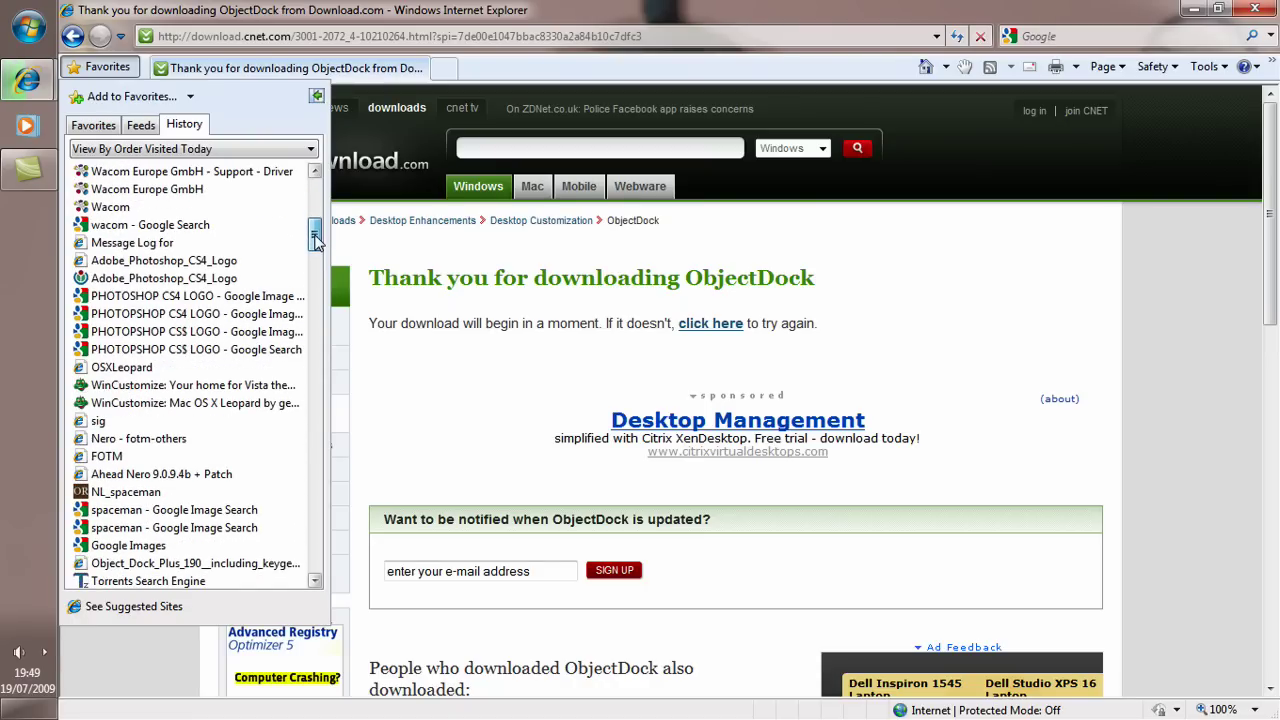
click(271, 152)
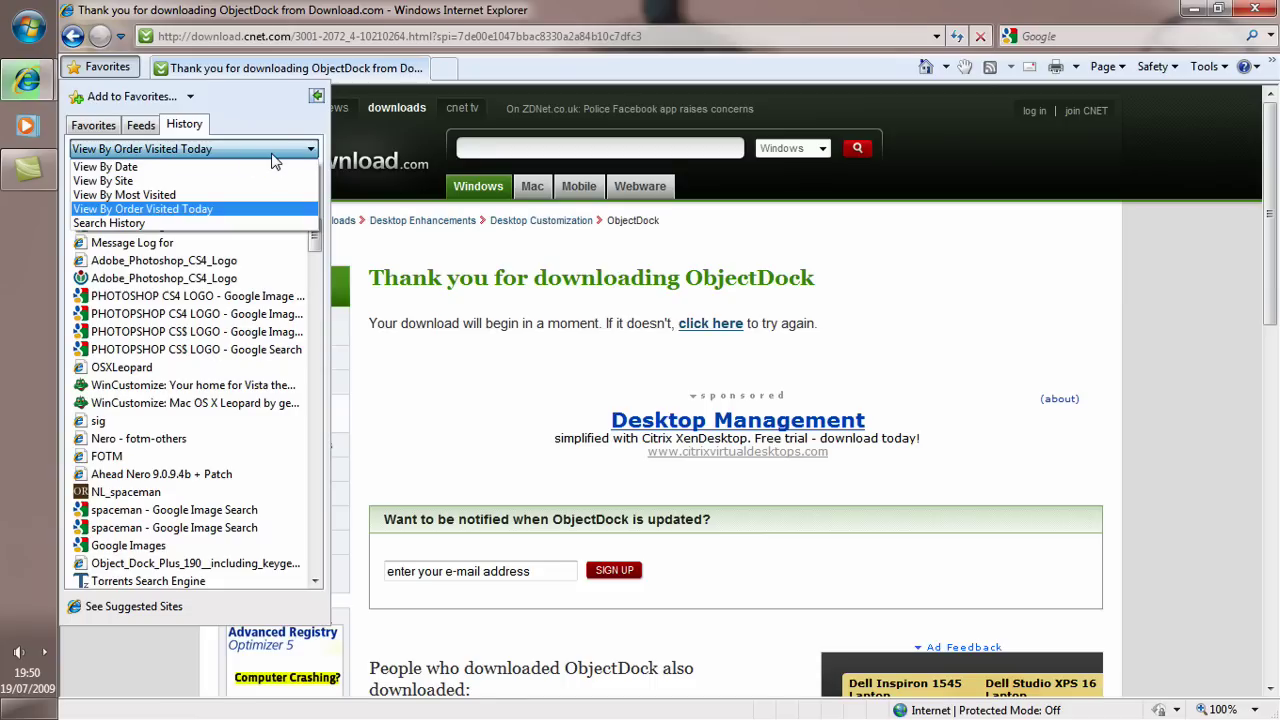
click(208, 183)
Step: Open the Mac OS X Leopard for ObjectDock page from the wincustomize site's history entries
scroll(257, 191, down, 3)
scroll(254, 207, up, 1)
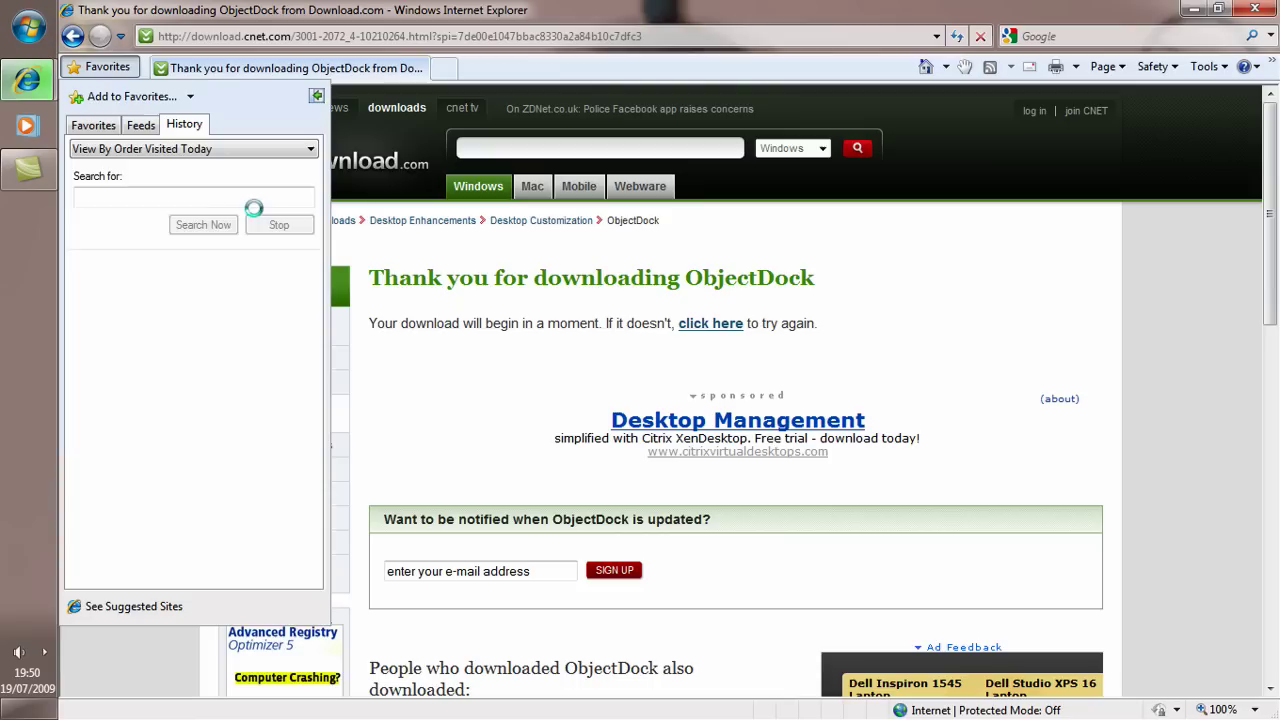
scroll(254, 207, up, 2)
drag(313, 225, 313, 520)
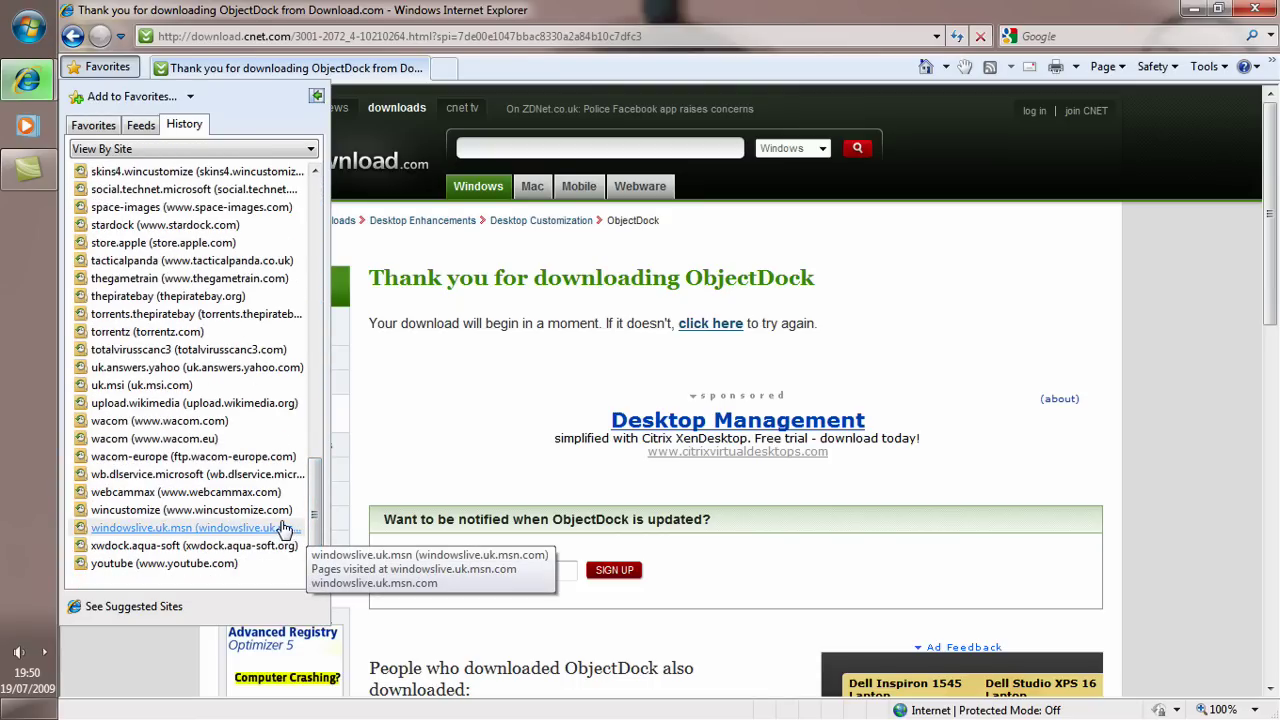
click(280, 511)
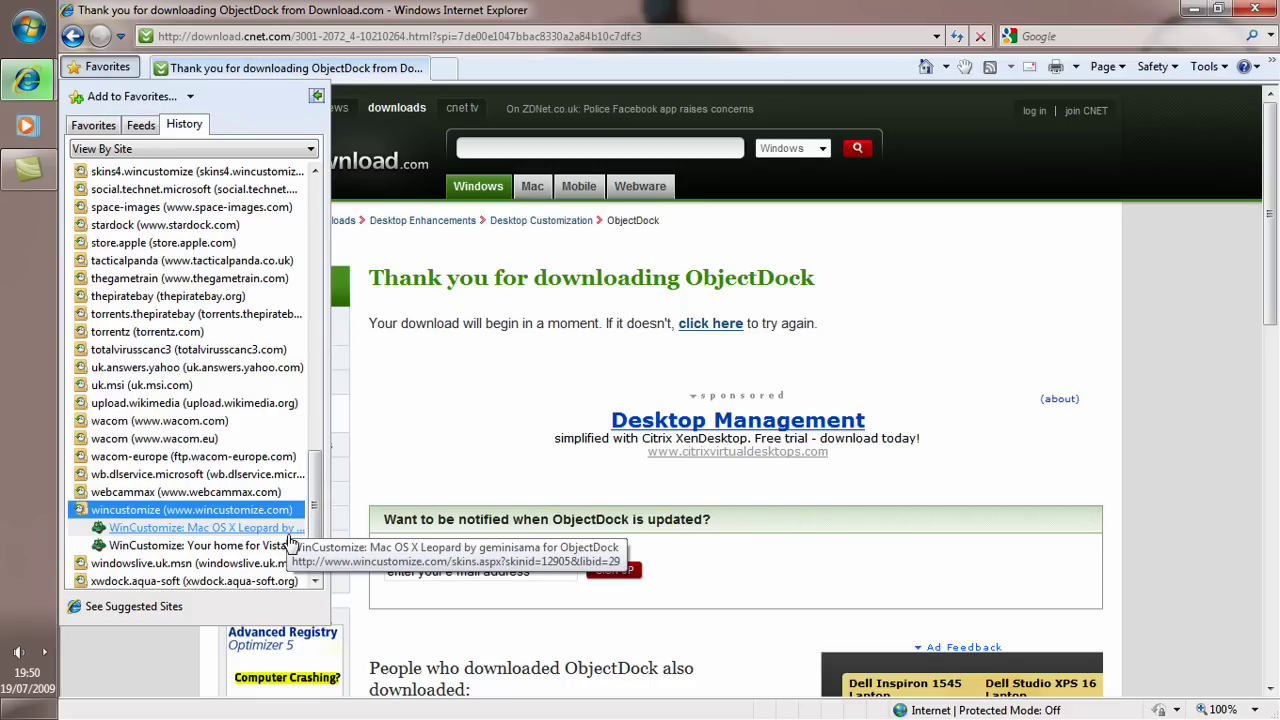
click(288, 535)
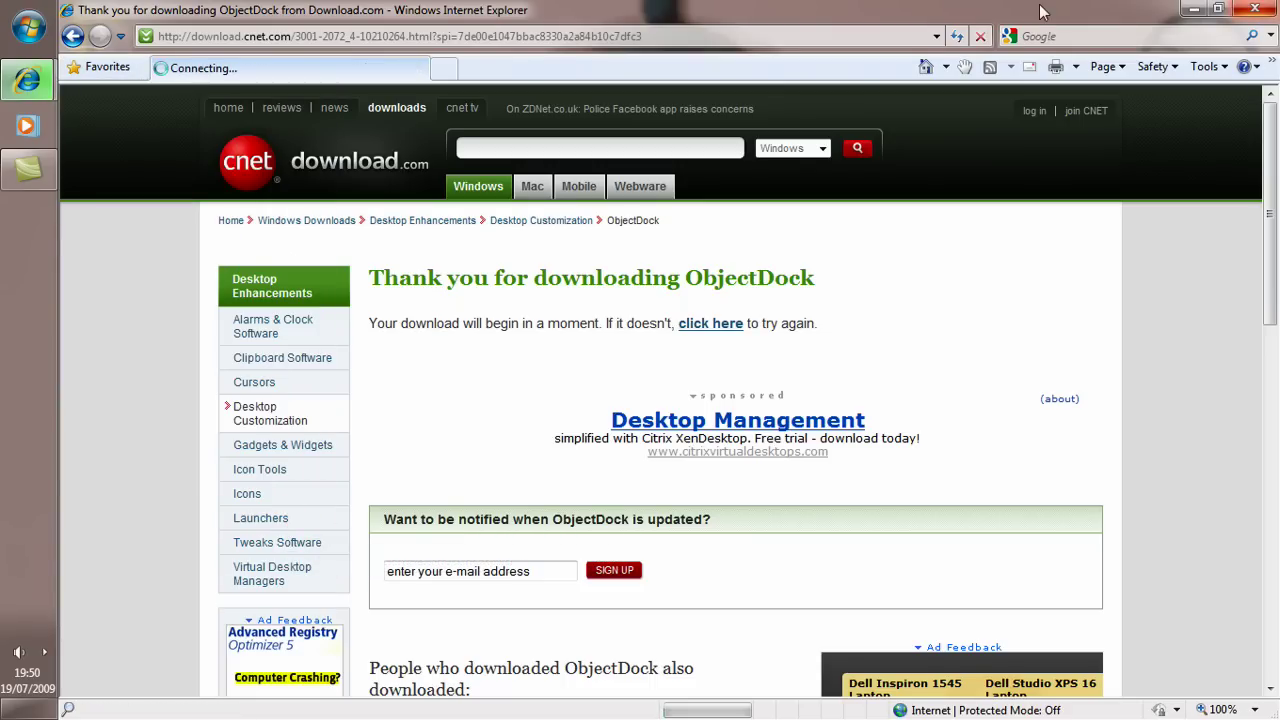
Step: Run the downloaded ObjectDock installer and cancel the setup at the license agreement
click(1194, 10)
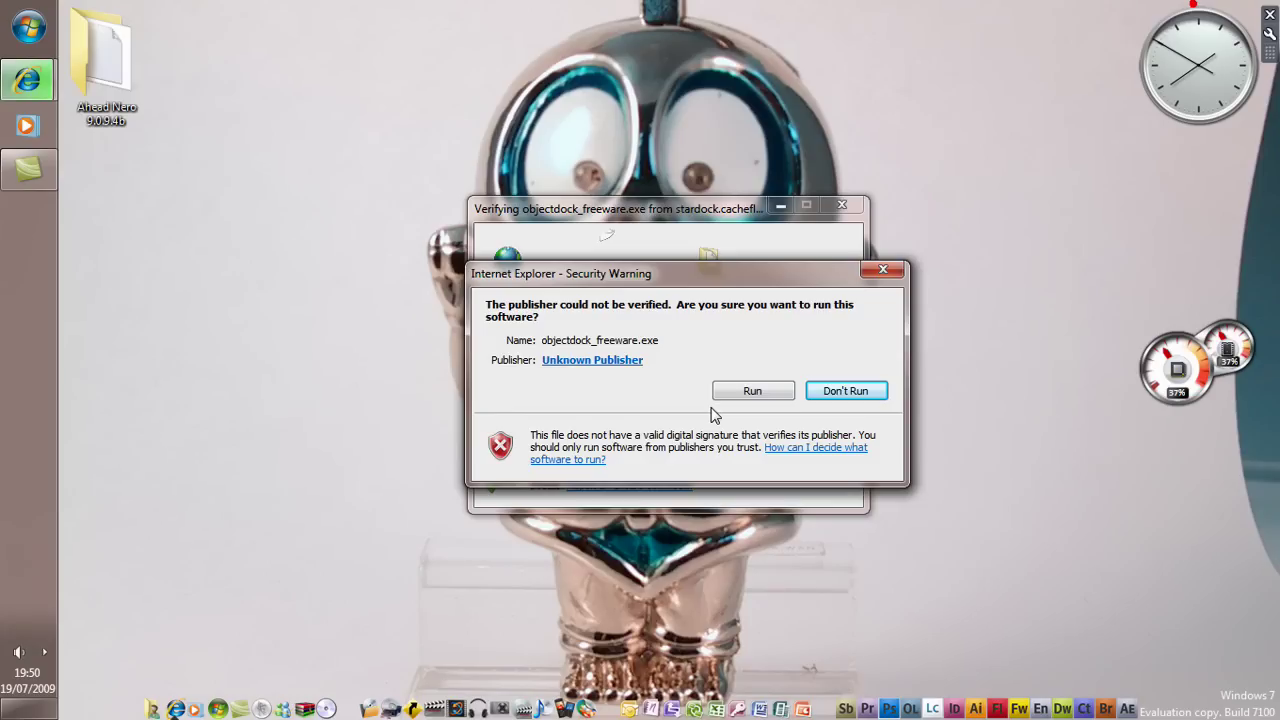
click(766, 391)
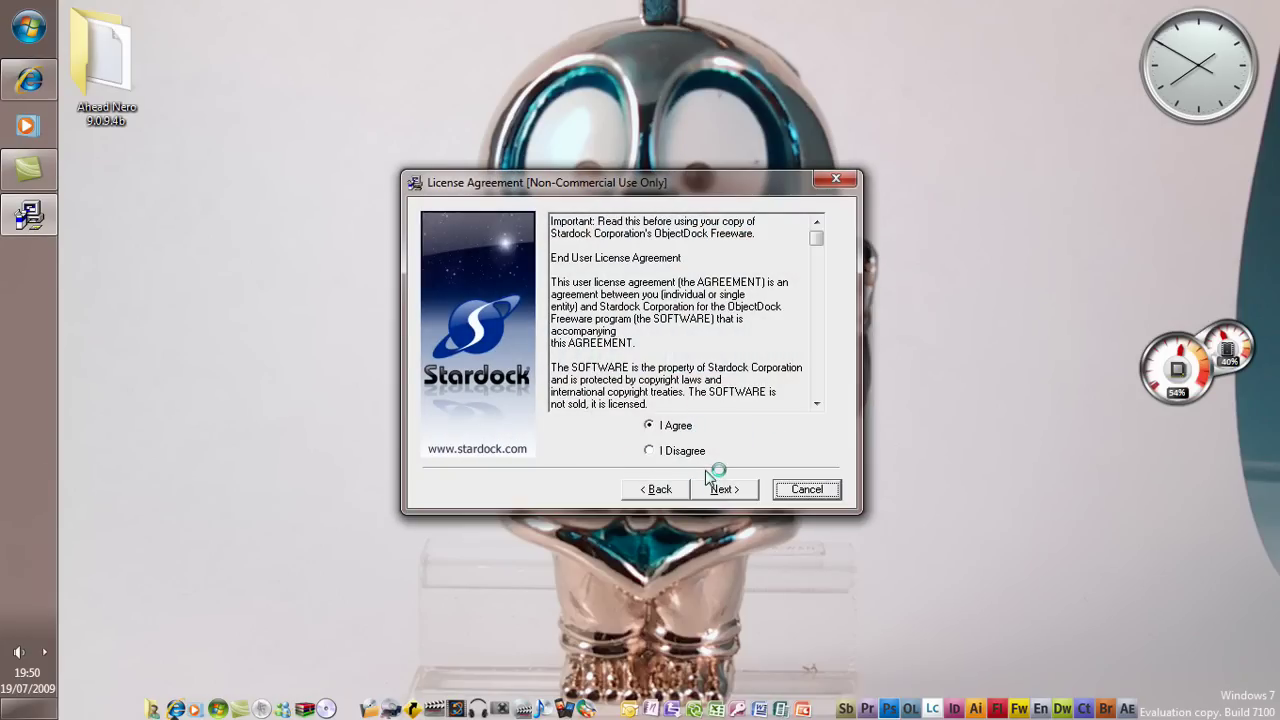
click(795, 494)
click(669, 412)
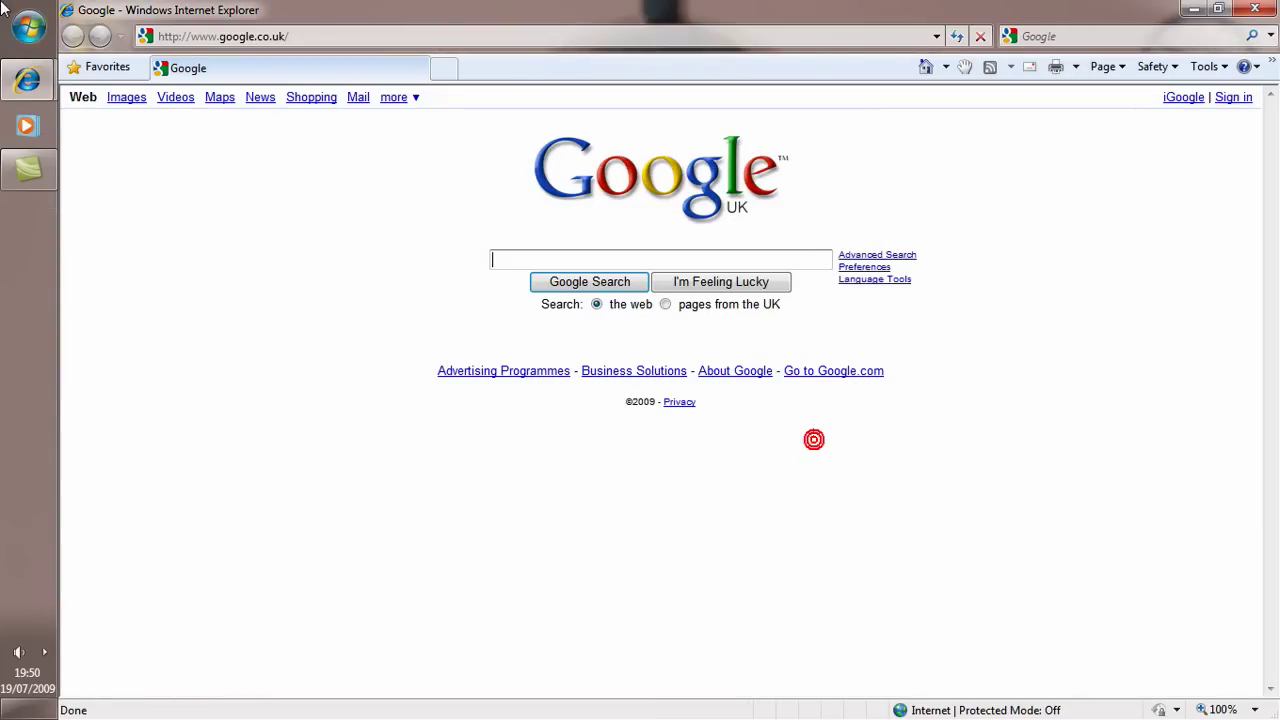
Step: Switch to the WinCustomize browser window and go to the download page of the Mac OS X Leopard dock background
mouse_move(13, 80)
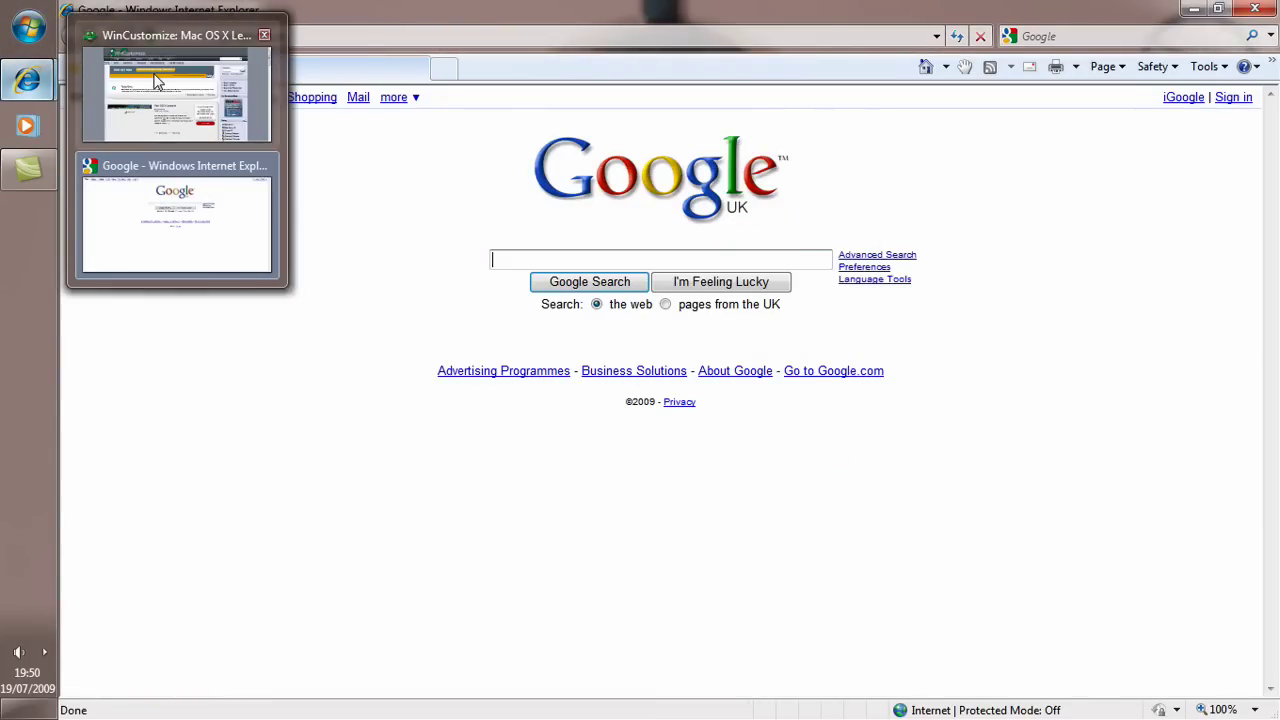
click(180, 90)
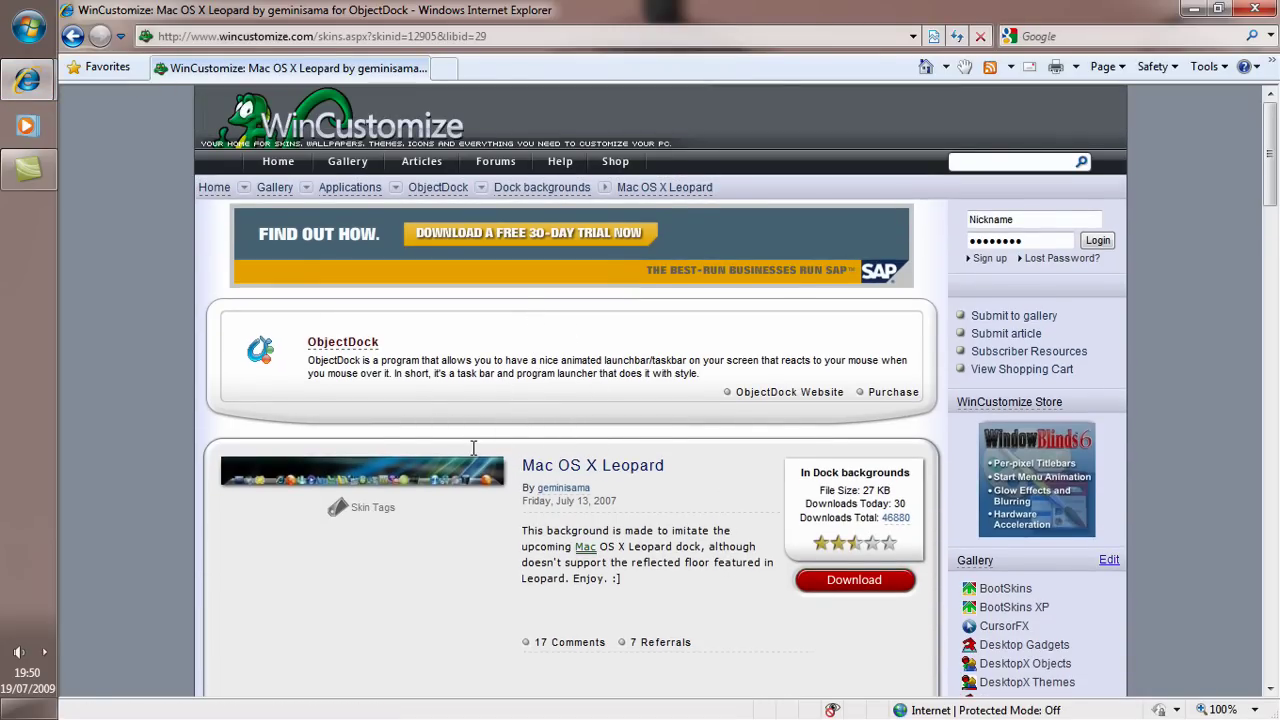
scroll(600, 470, down, 3)
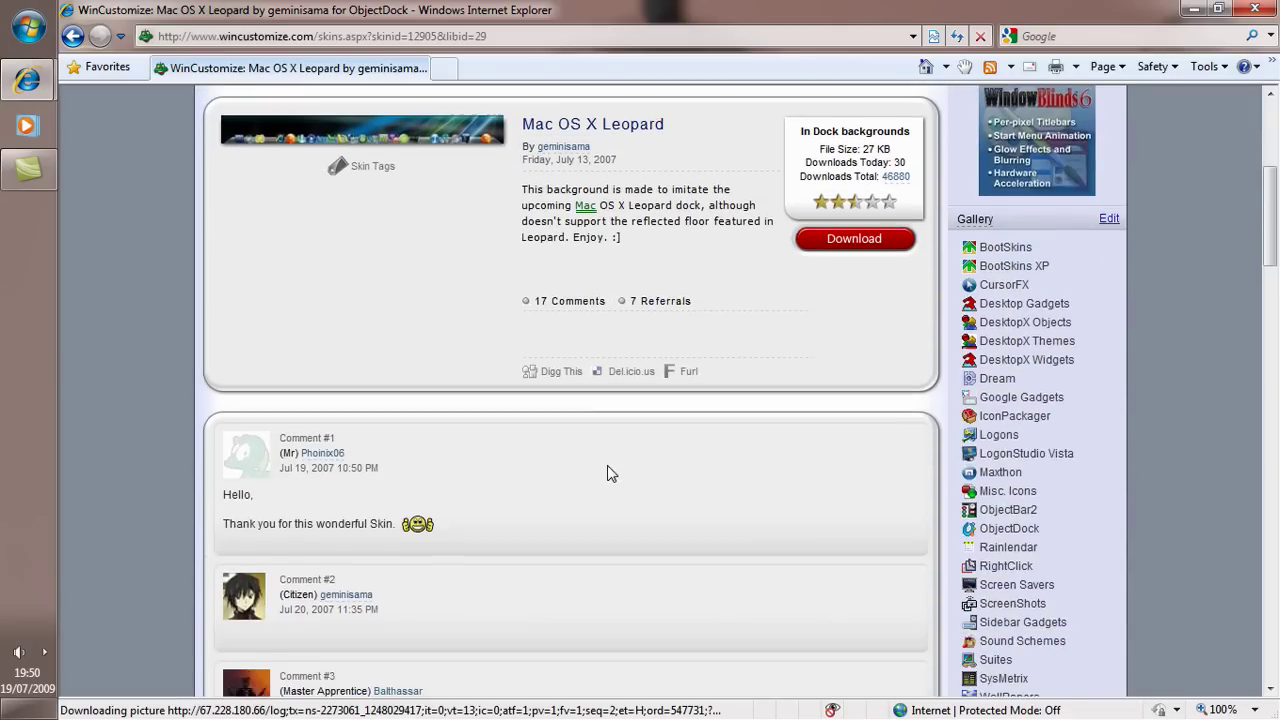
scroll(787, 302, up, 1)
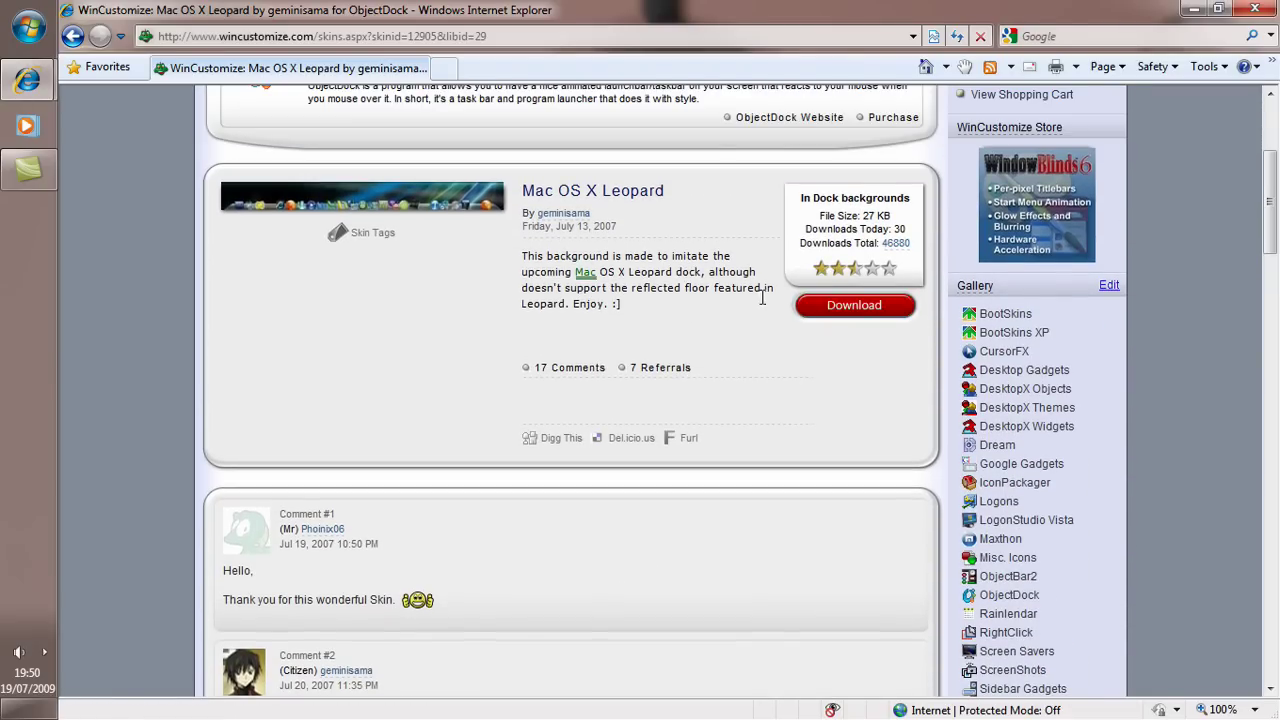
click(808, 310)
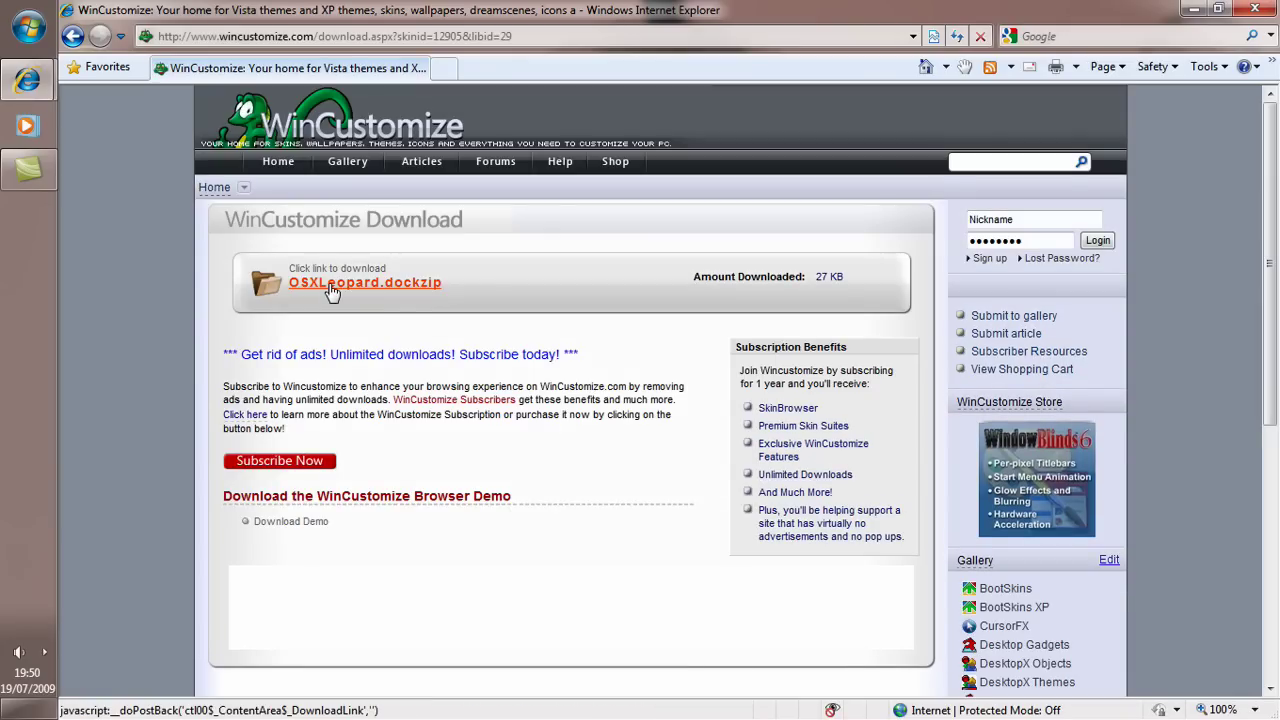
Step: Download and open OSXLeopard.dockzip to add its background to the ObjectDock library, and dismiss the package information
click(333, 284)
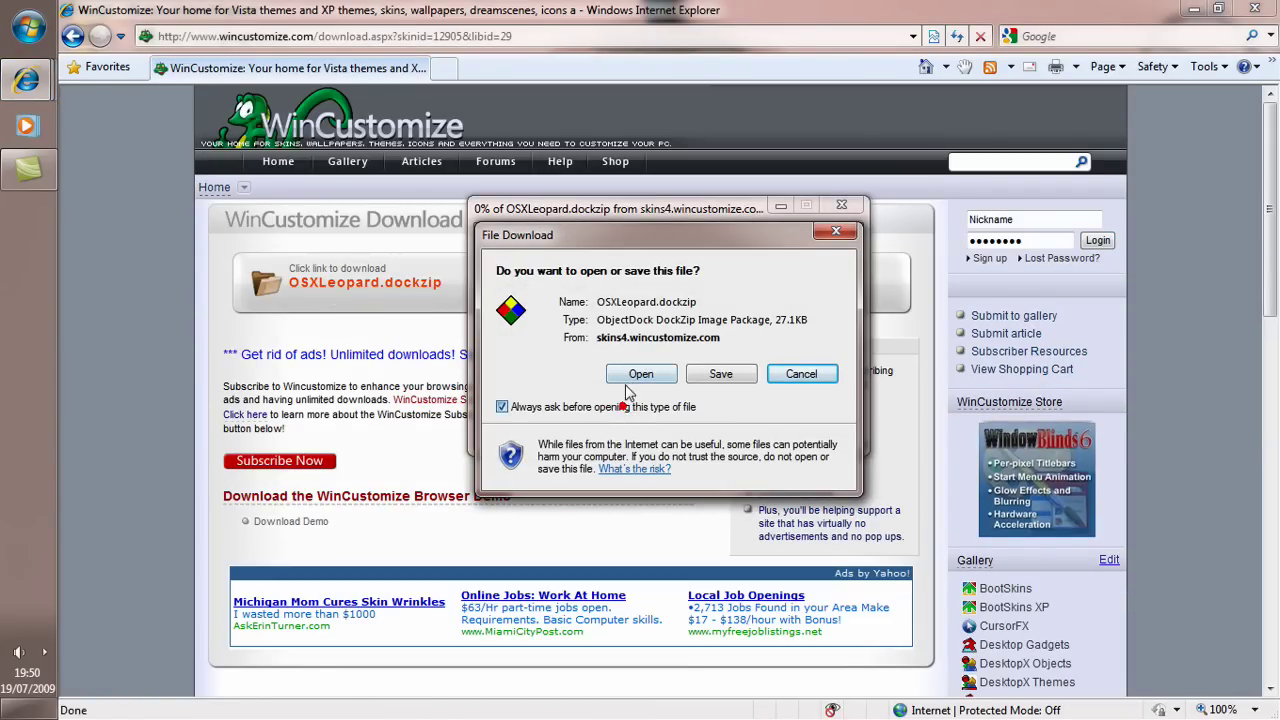
click(613, 405)
click(626, 374)
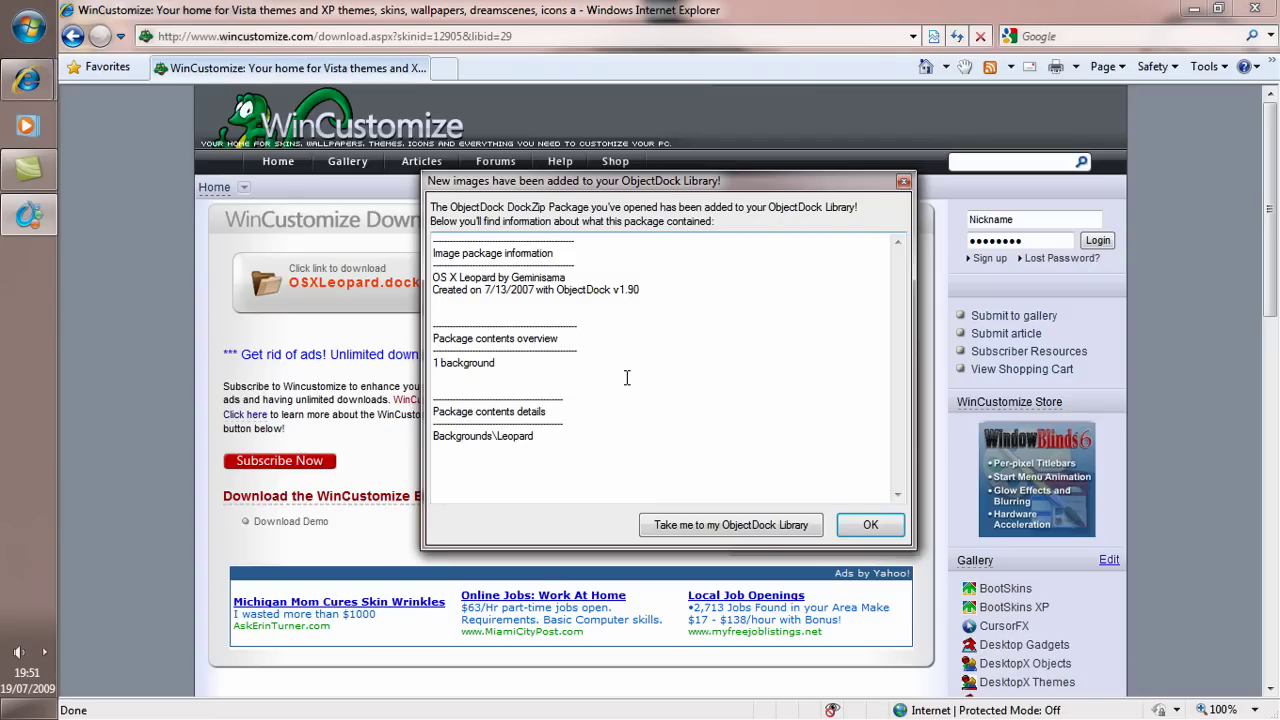
double_click(480, 362)
click(579, 358)
click(870, 524)
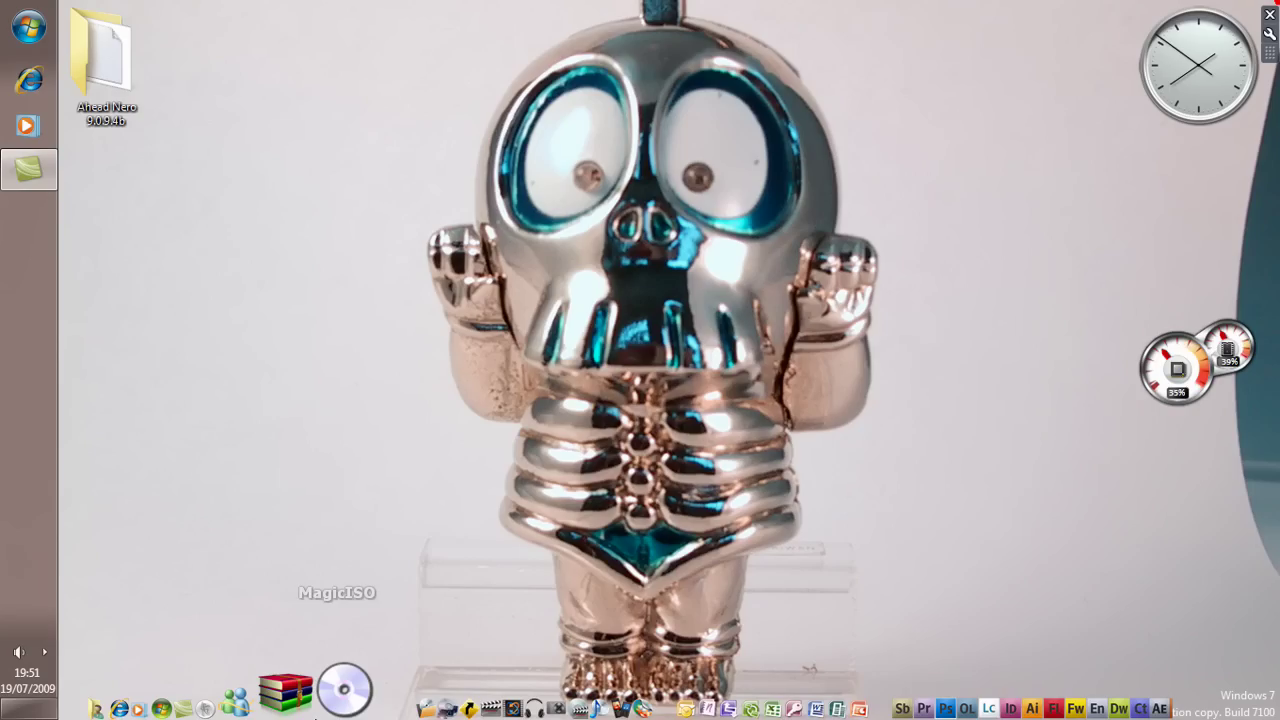
Step: In the dock's appearance settings, choose the other OS X Leopard background, raise its opacity to slightly over a third, and close the settings
right_click(345, 700)
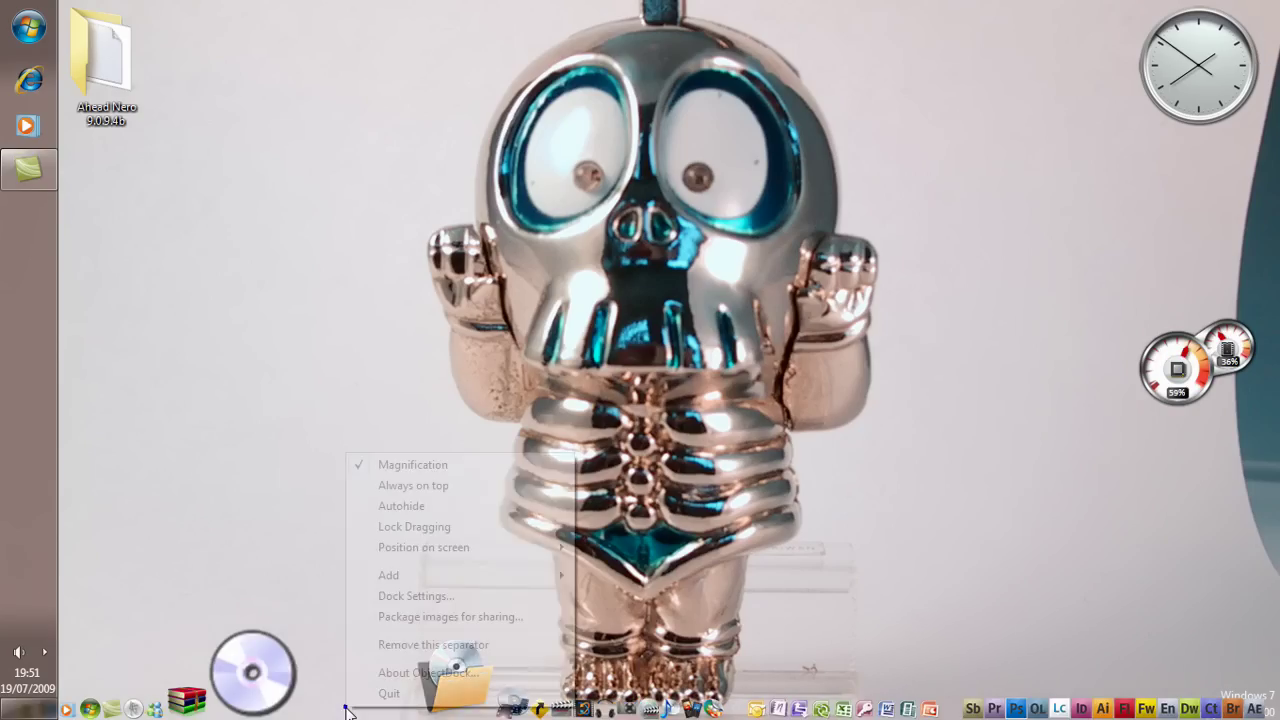
click(385, 596)
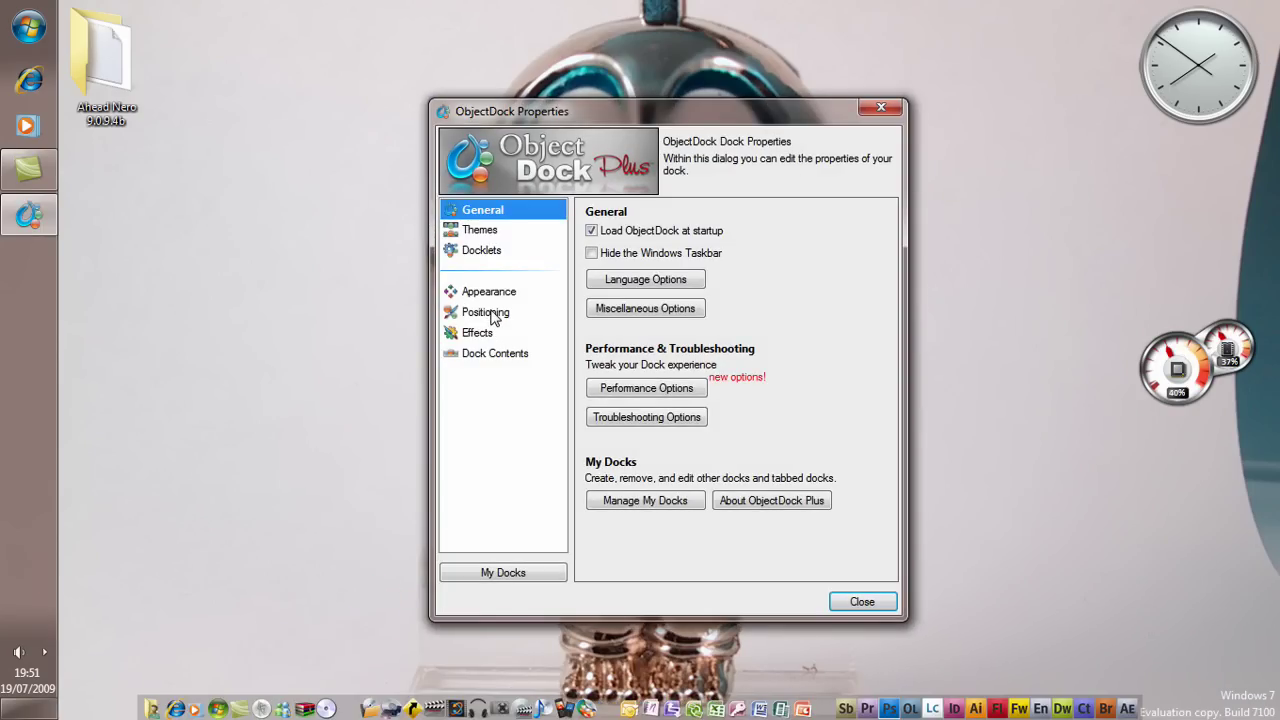
click(495, 294)
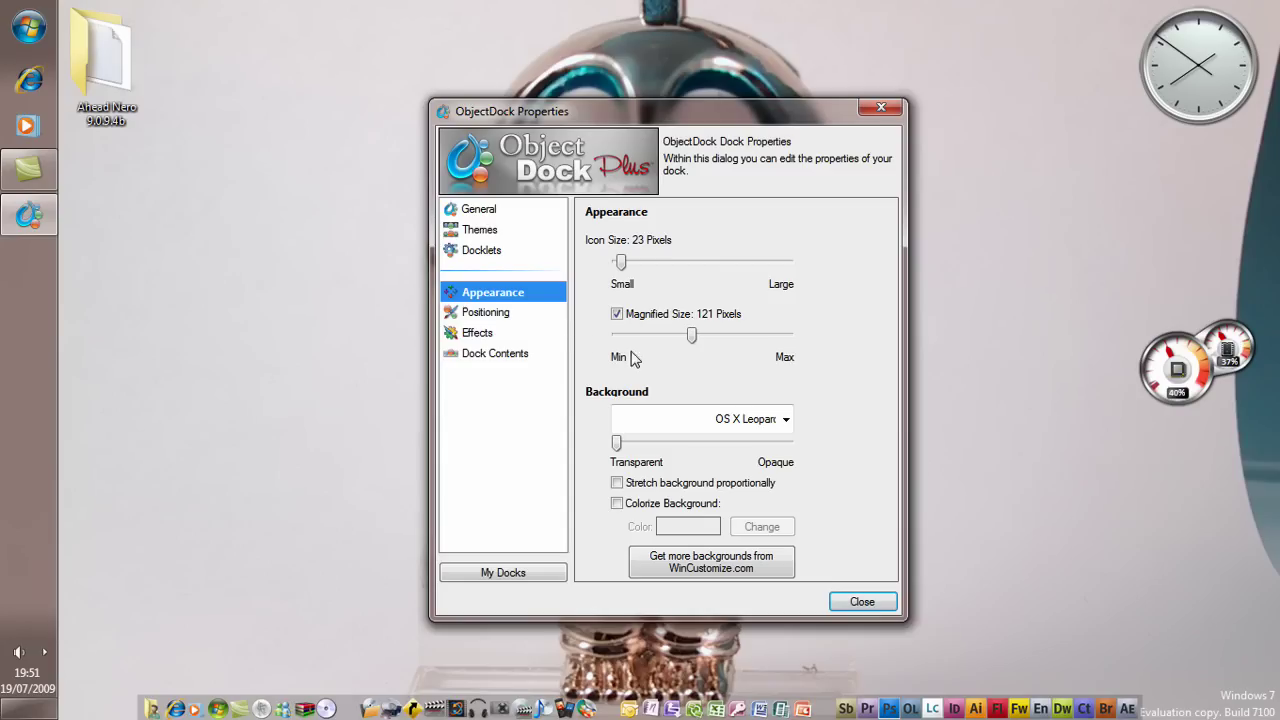
click(785, 420)
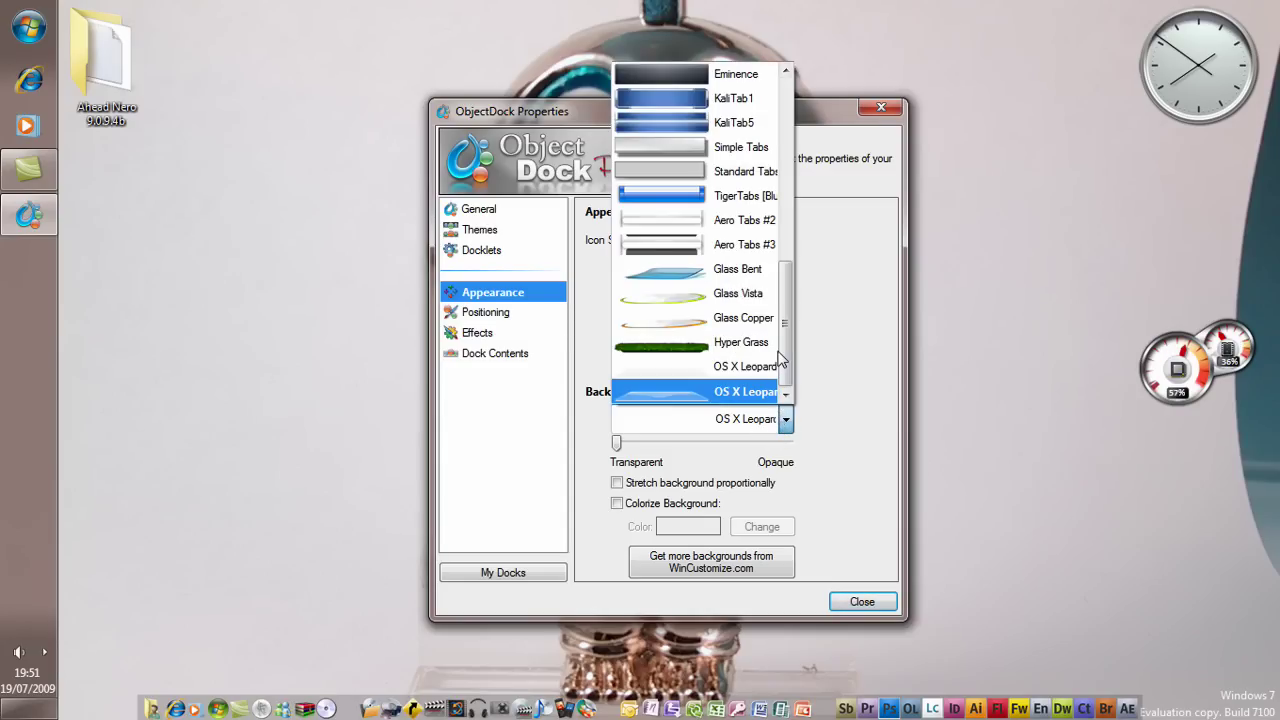
click(707, 361)
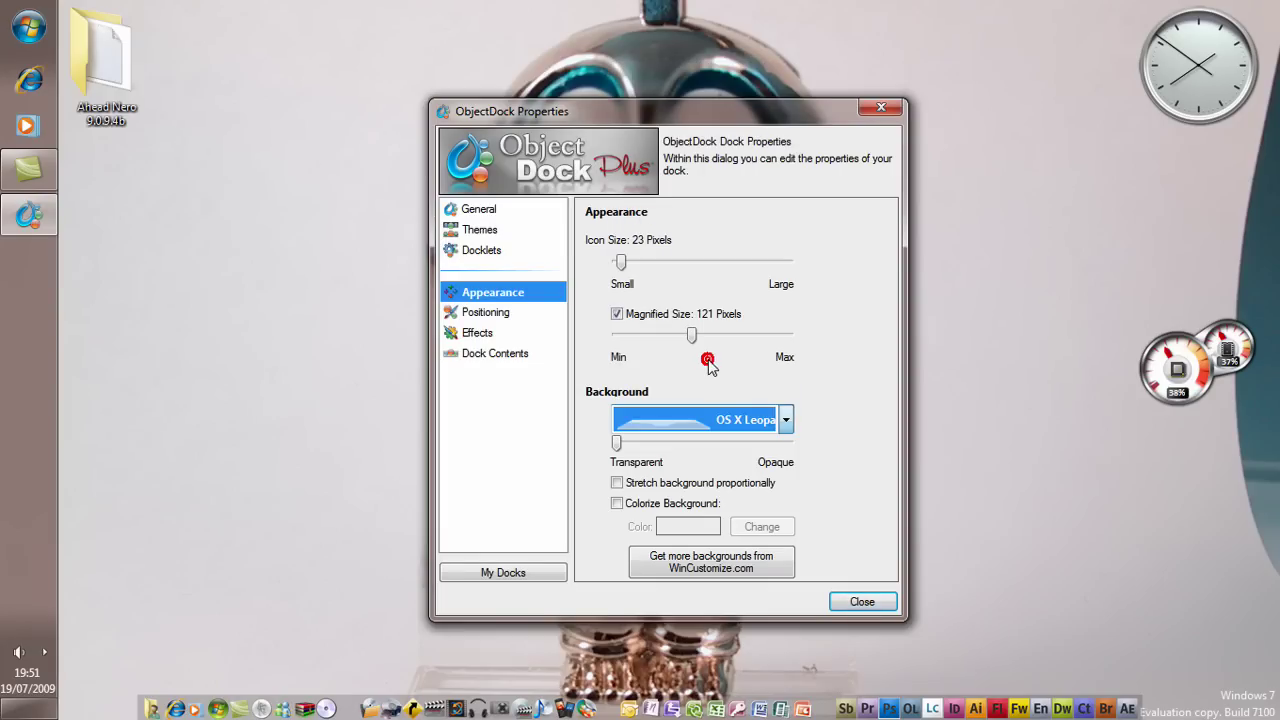
drag(616, 443, 685, 443)
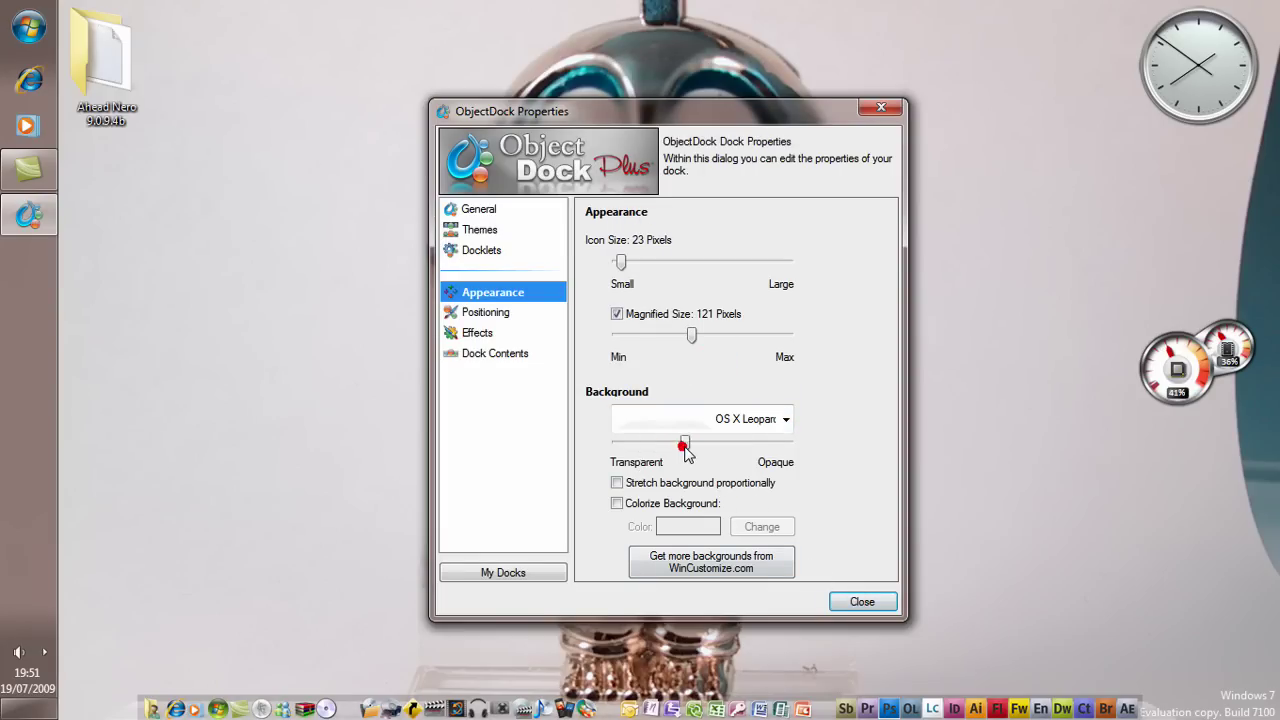
click(855, 601)
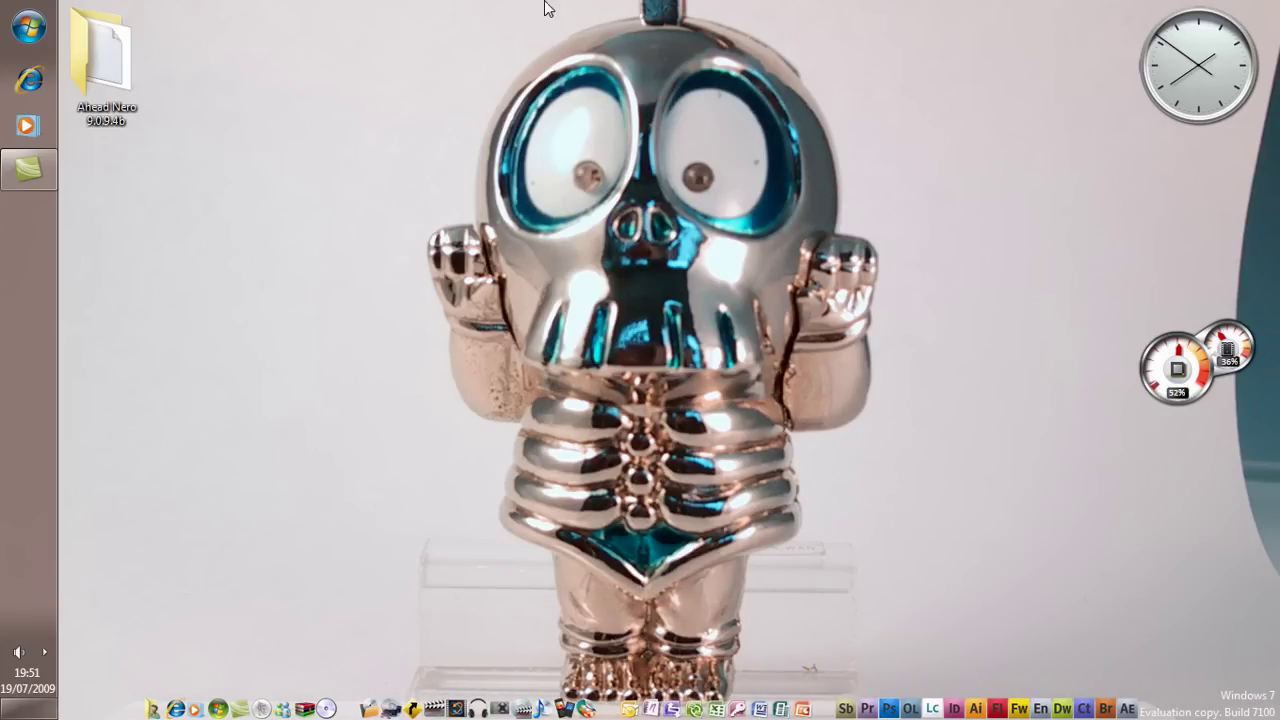
Step: Open the My Docks manager from the dock settings, select the bottom-edge dock to examine its management options, and close both dialogs
right_click(352, 706)
click(329, 389)
right_click(352, 712)
click(392, 605)
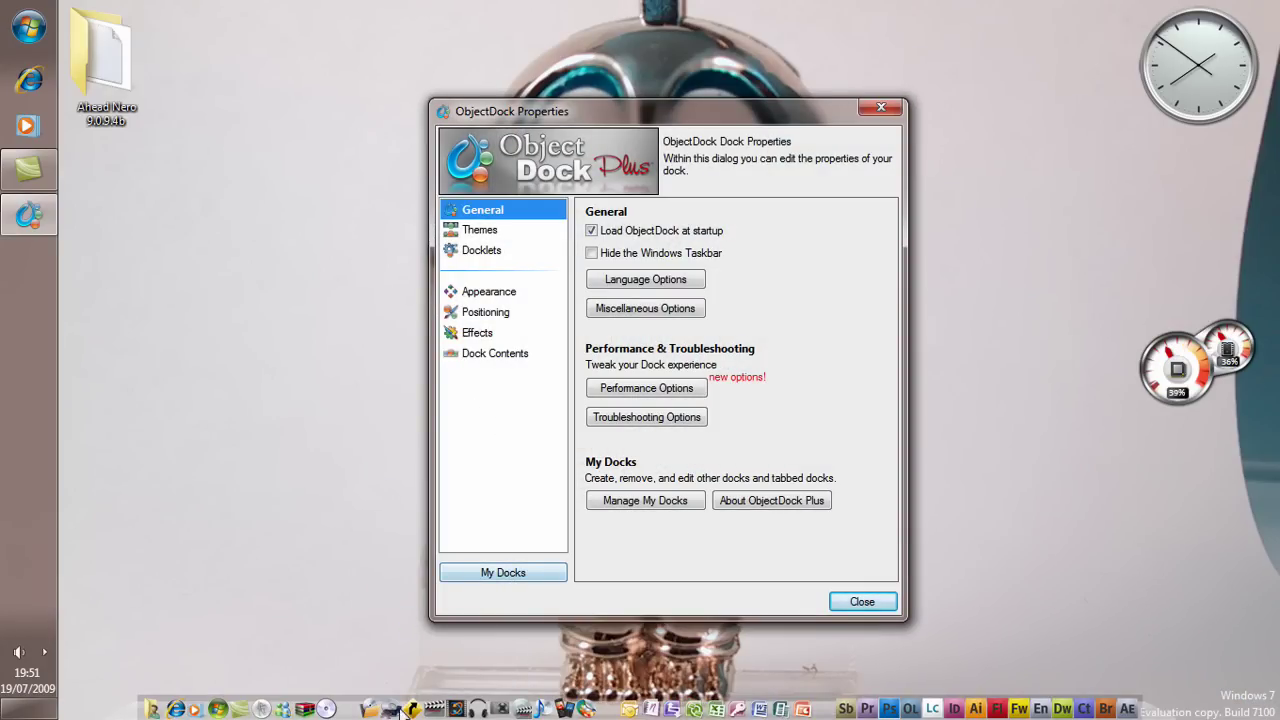
click(480, 573)
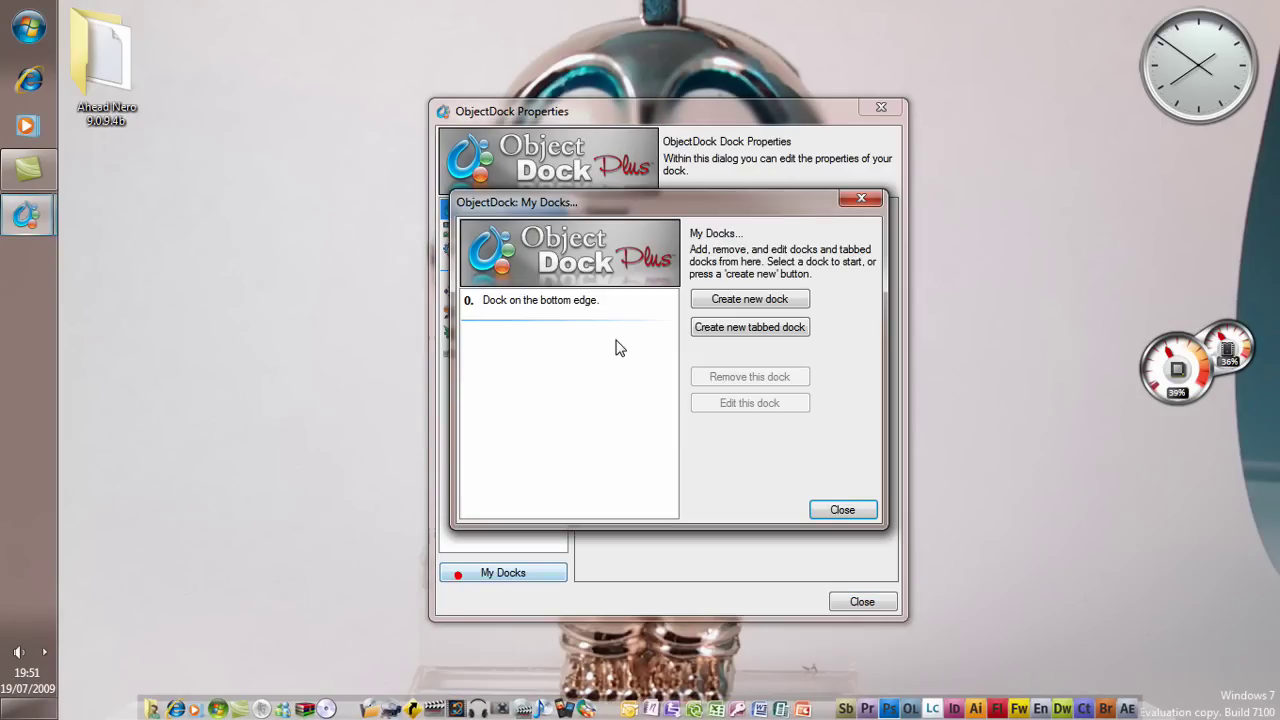
click(505, 301)
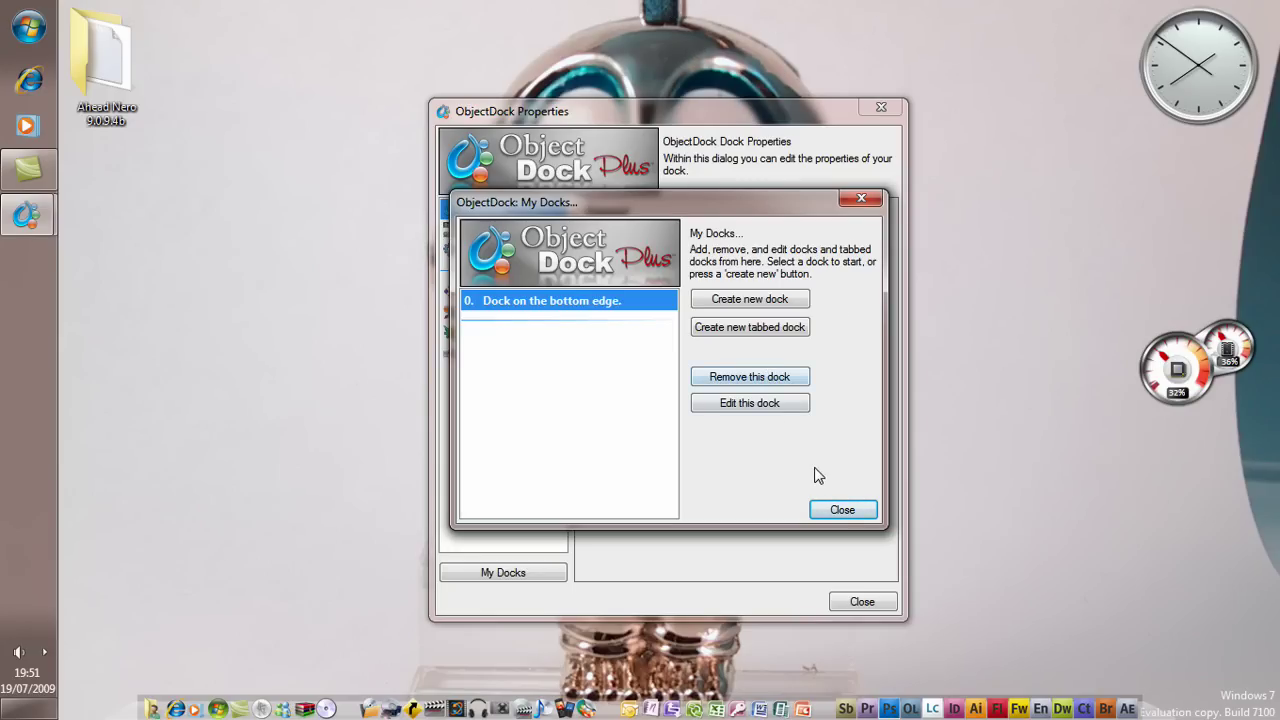
click(843, 509)
click(862, 600)
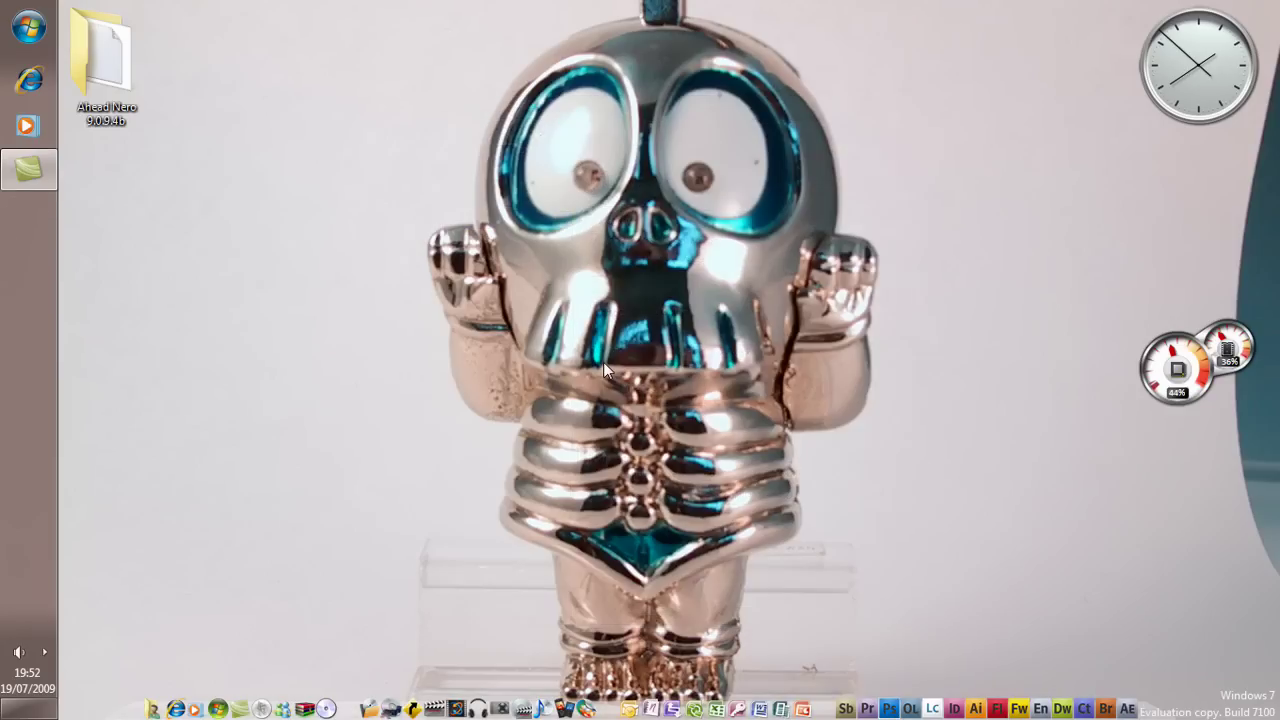
Step: Add the Ahead Nero 9.0.9.4b desktop folder to the dock, and remove its shortcut from the dock again
drag(105, 60, 189, 706)
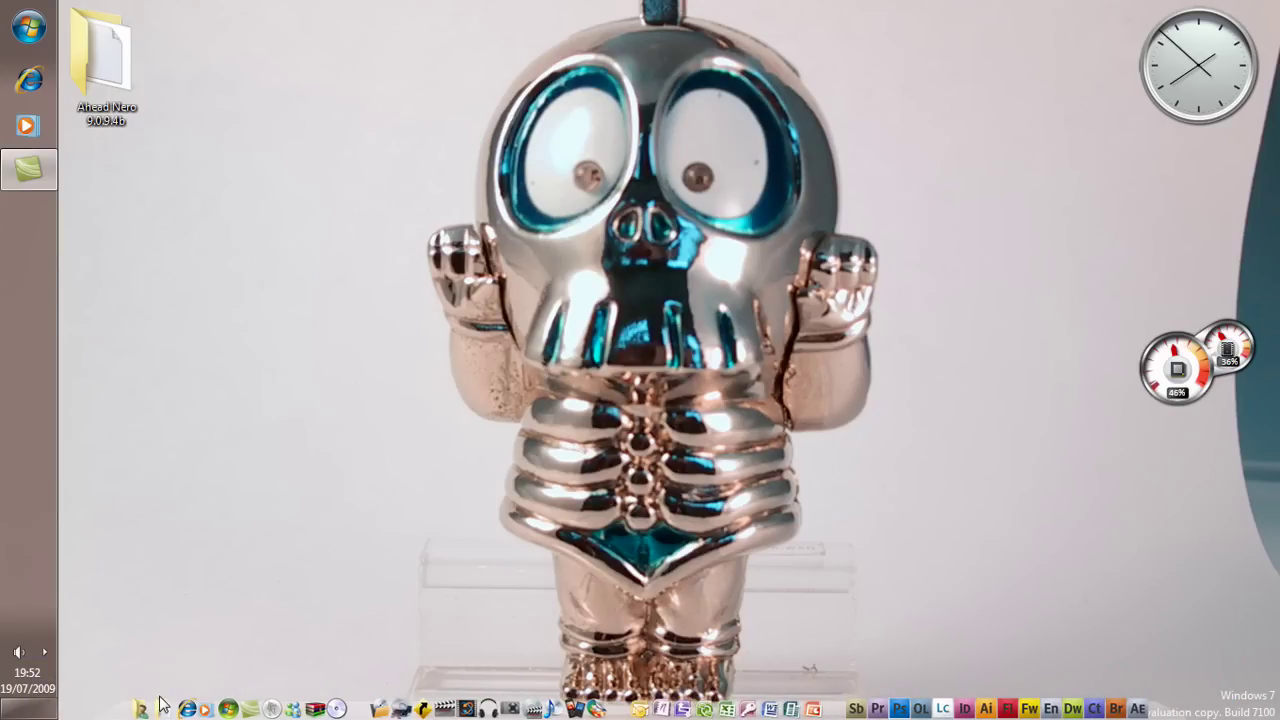
drag(161, 667, 191, 425)
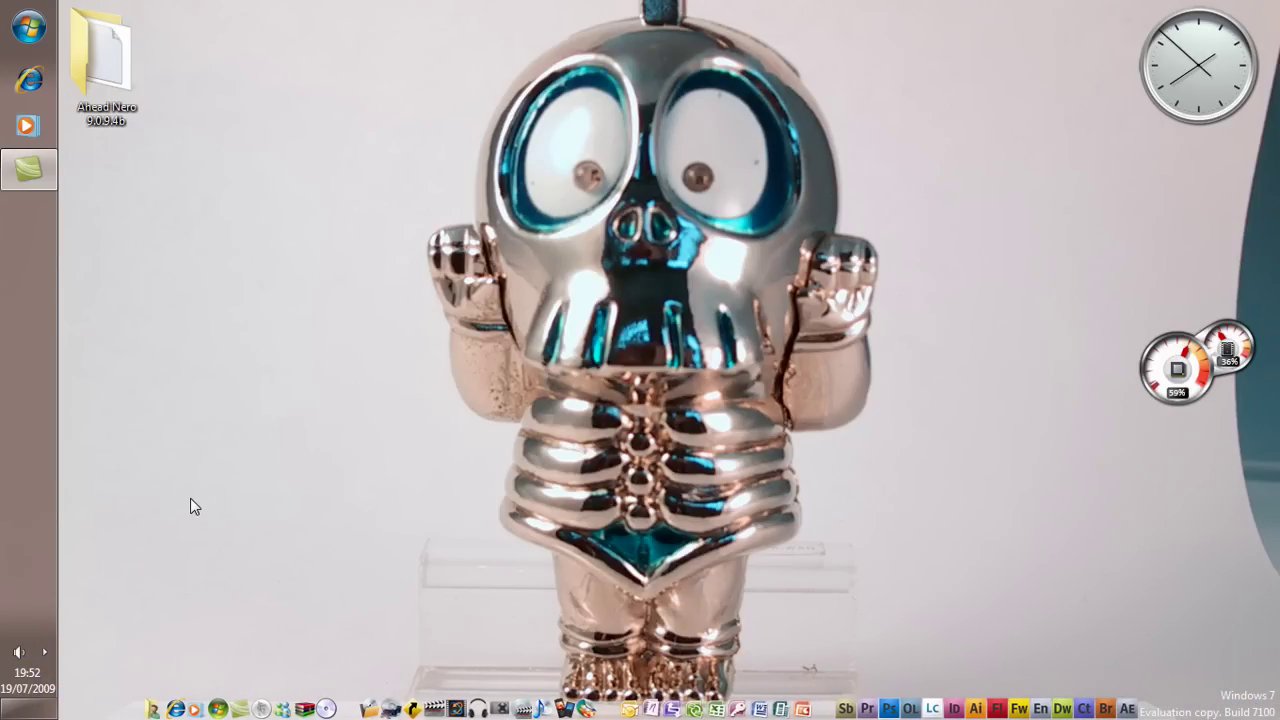